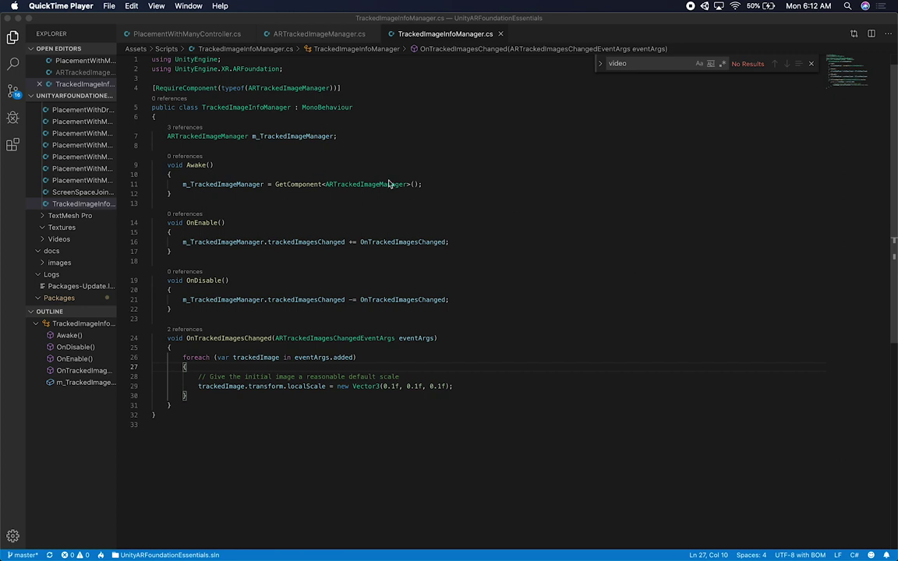
Step: Switch from Visual Studio Code to the Unity editor showing the ImageTracking scene
key("super+Tab")
key("super+Tab")
key("super+Tab")
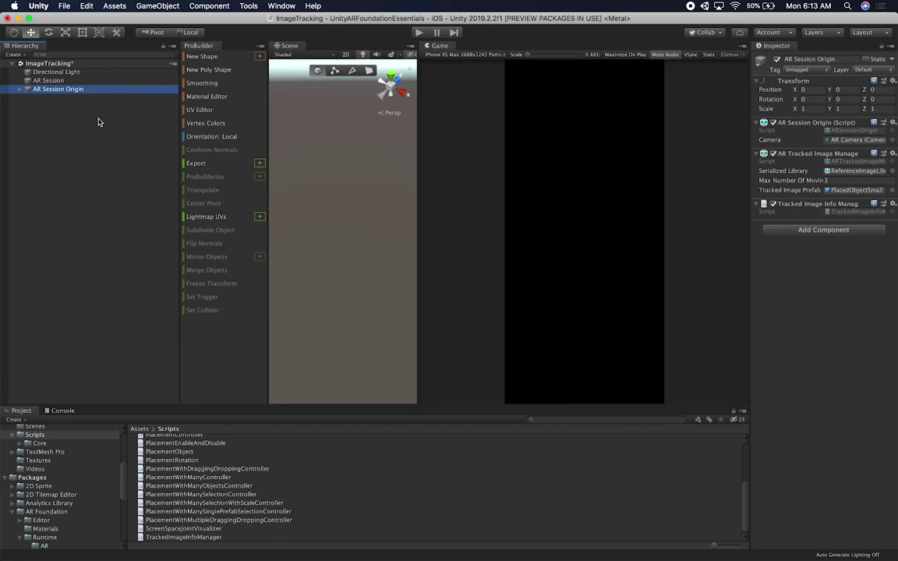
Step: Duplicate the ImageTracking scene in the Scenes folder and name the copy ImageTrackingExtended
left_click(3, 481)
left_click(41, 495)
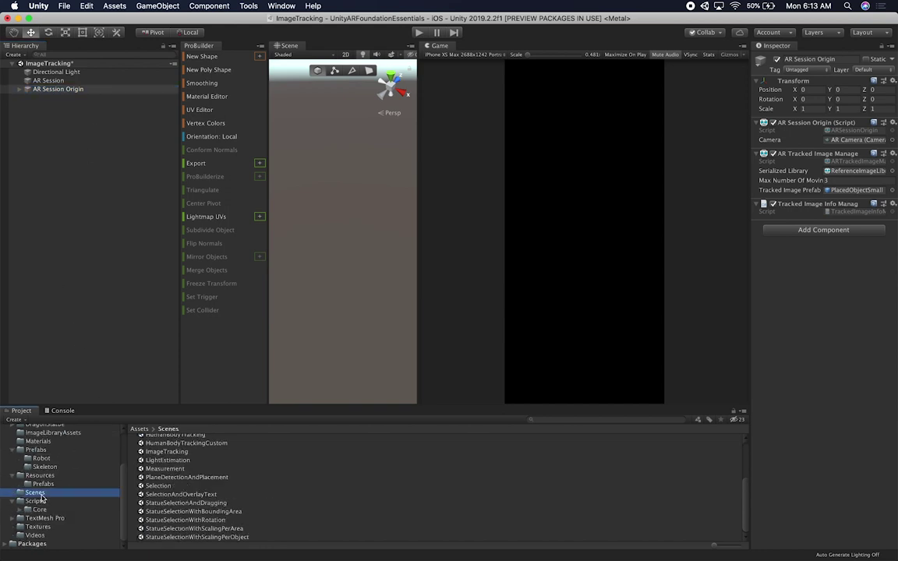
left_click(163, 452)
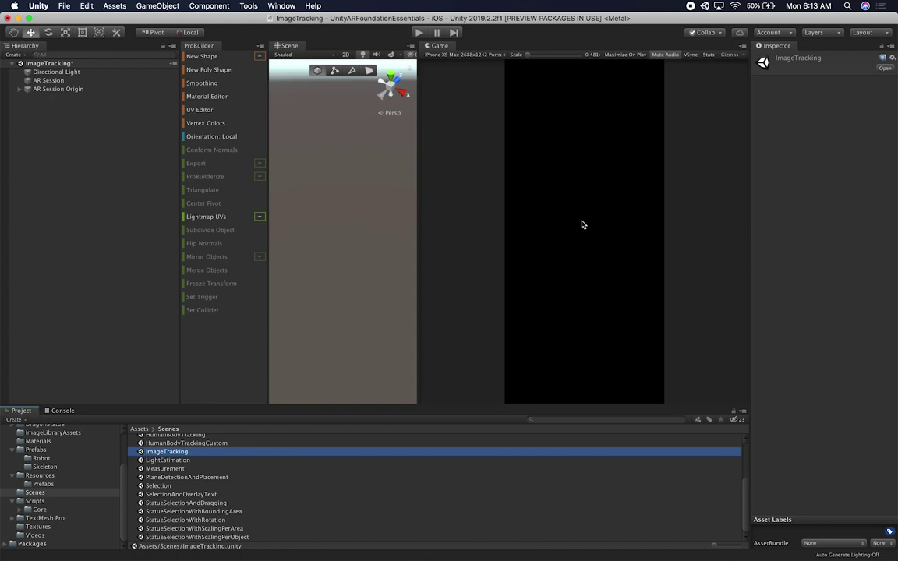
left_click(186, 459)
left_click(164, 452)
key("super+d")
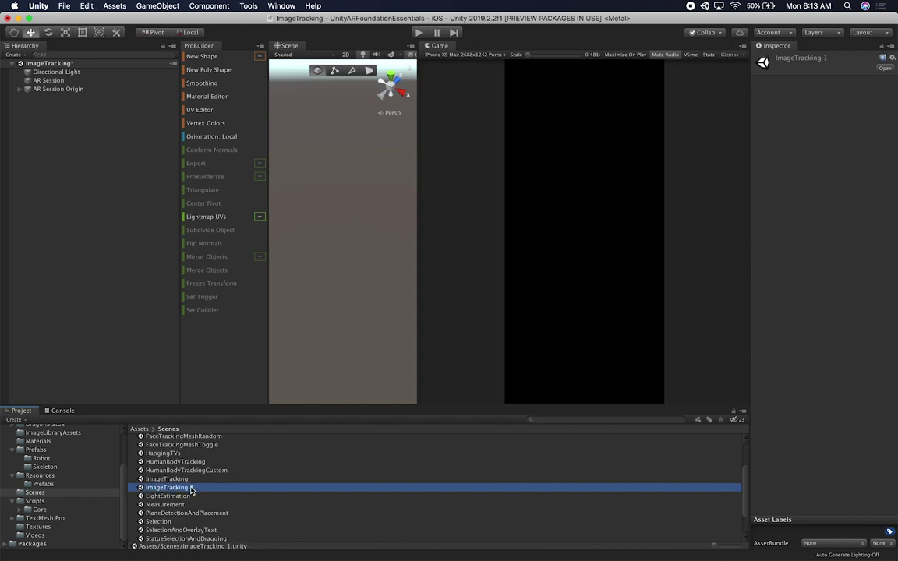
left_click(191, 489)
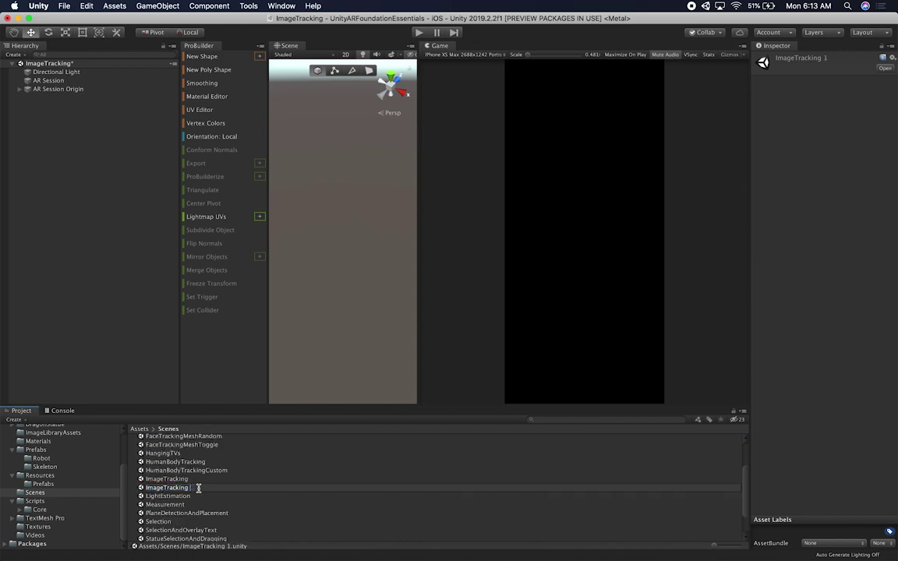
type("Extended")
key("Return")
Step: Open ImageTrackingExtended, discarding unsaved changes to the ImageTracking scene
double_click(200, 489)
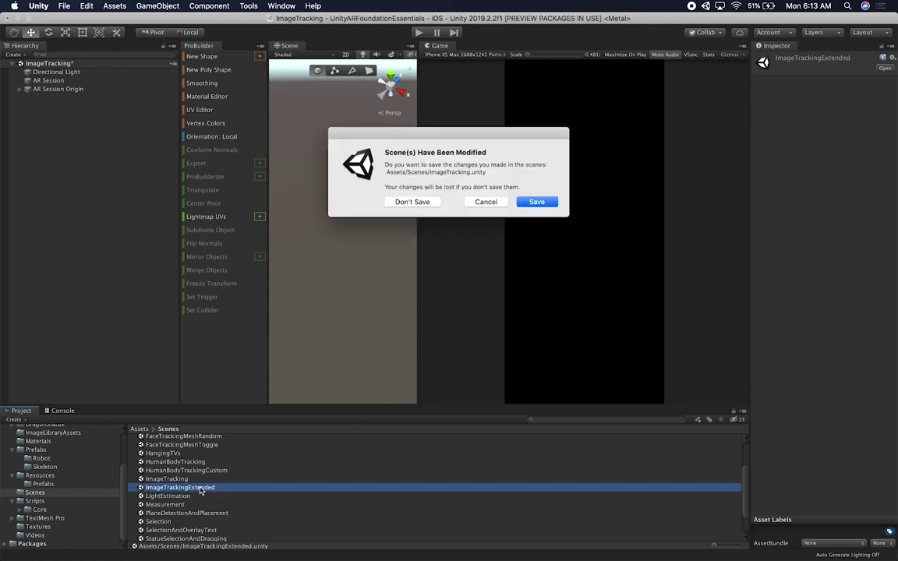
left_click(432, 199)
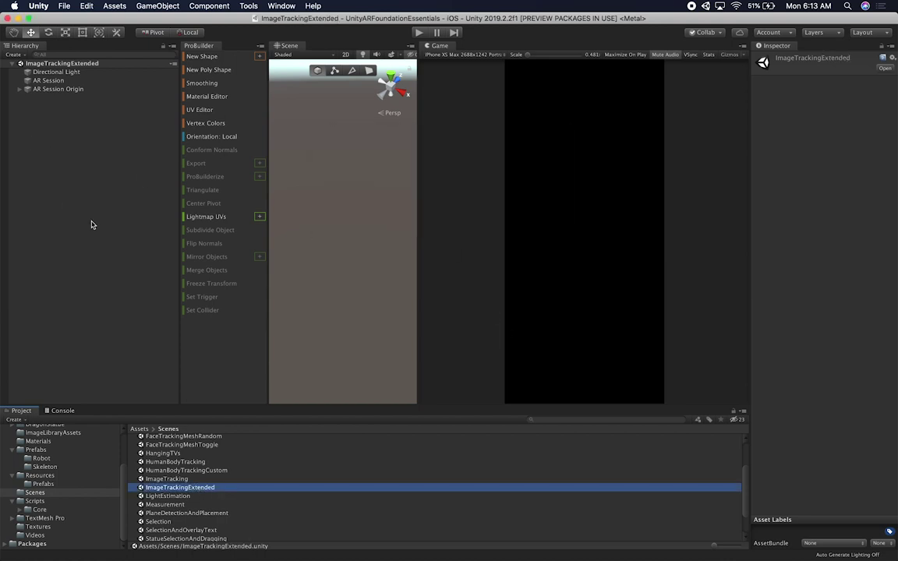
scroll(148, 458, "down", 3)
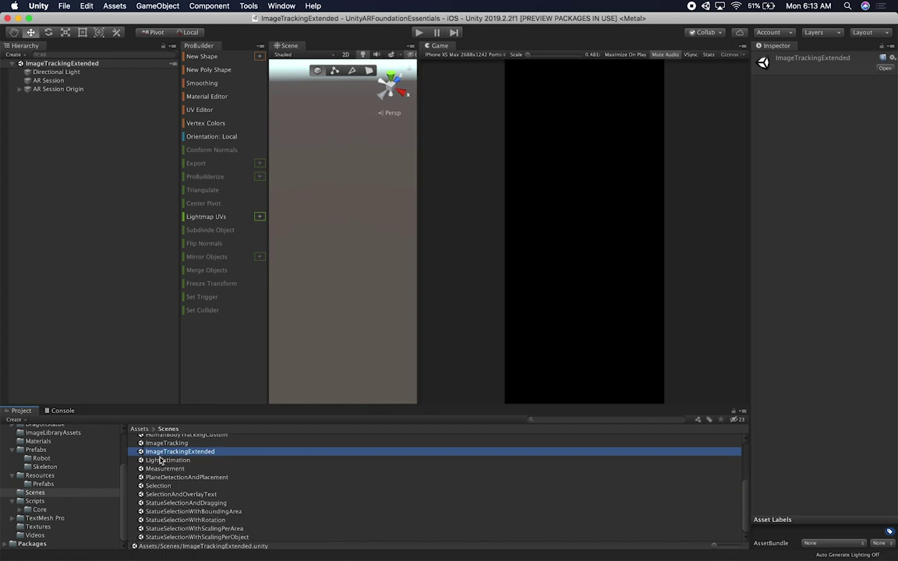
Step: Copy the Canvas from the StatueSelectionWithScalingPerObject scene and return to ImageTrackingExtended
double_click(218, 537)
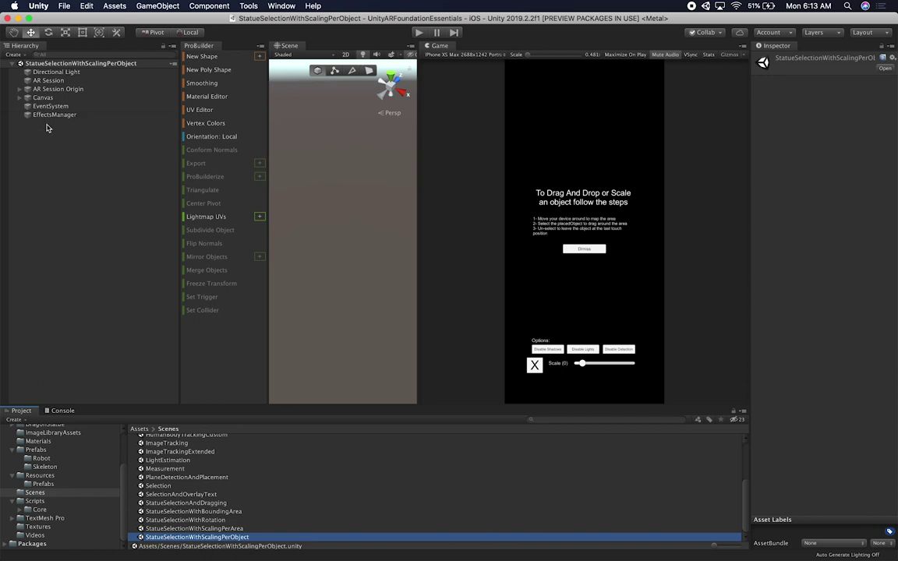
left_click(43, 98)
left_click(19, 98)
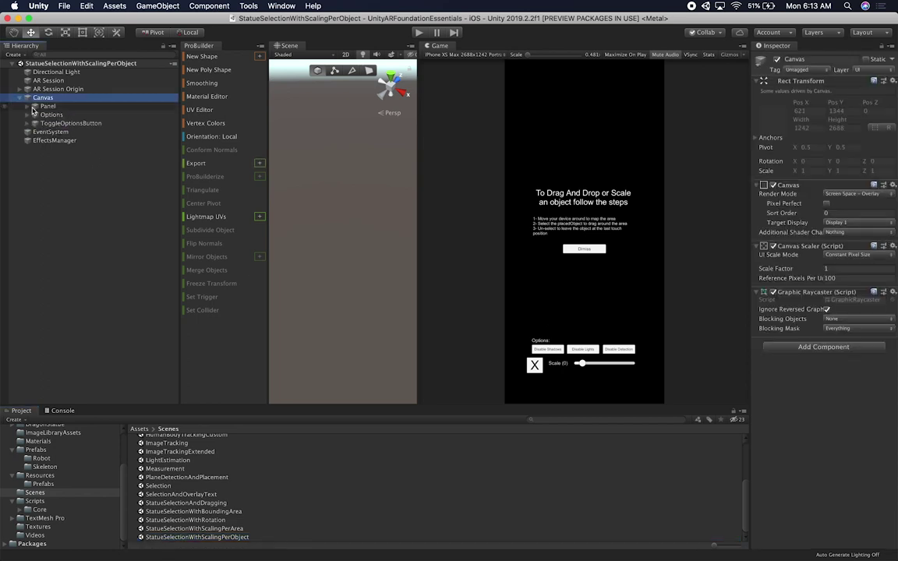
left_click(43, 108)
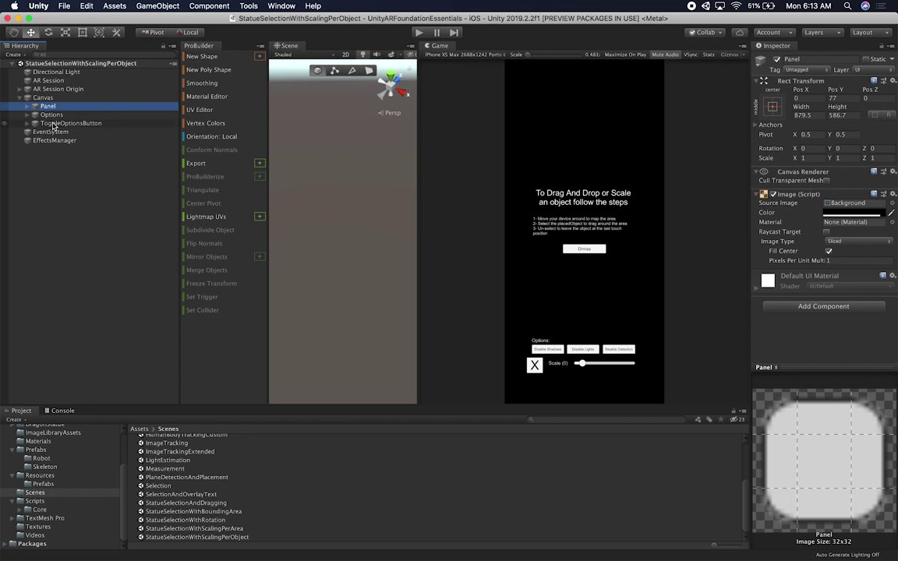
left_click(27, 106)
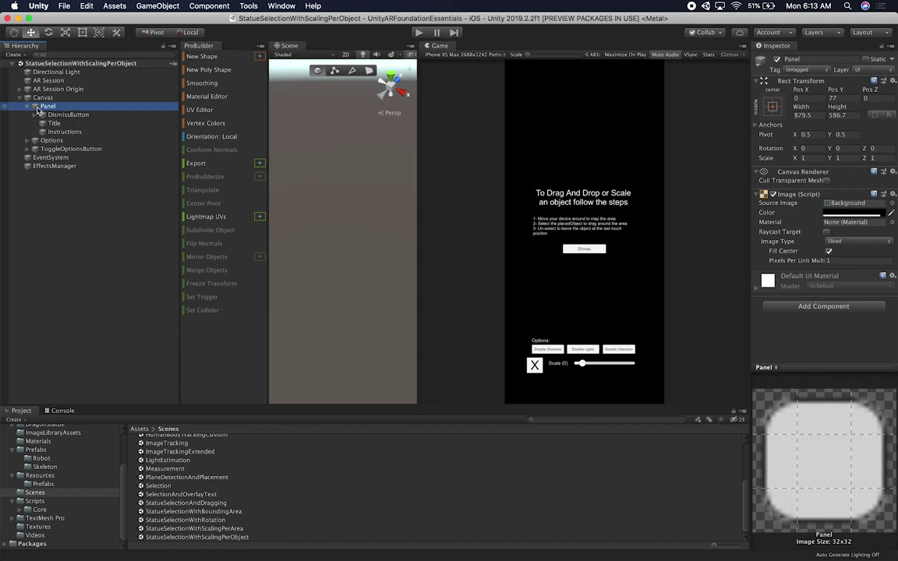
left_click(28, 106)
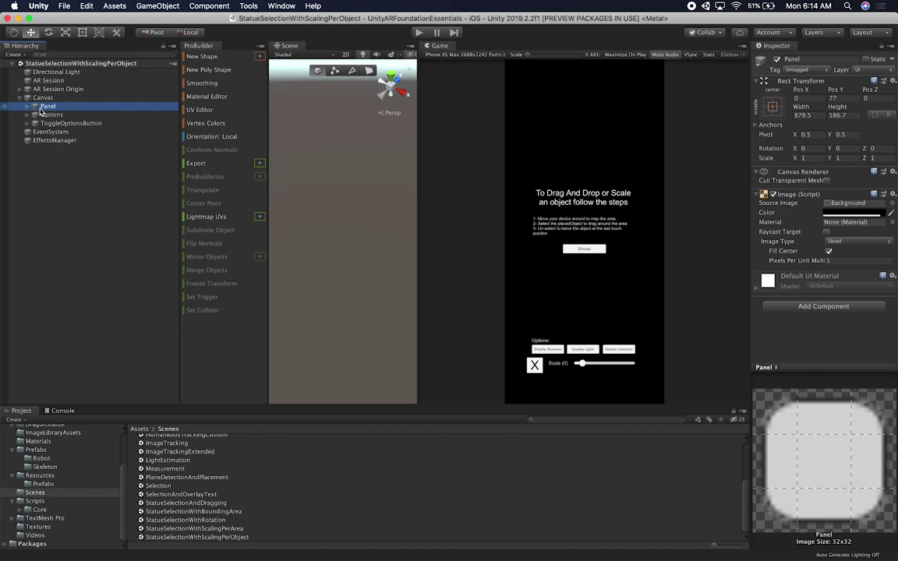
left_click(46, 98)
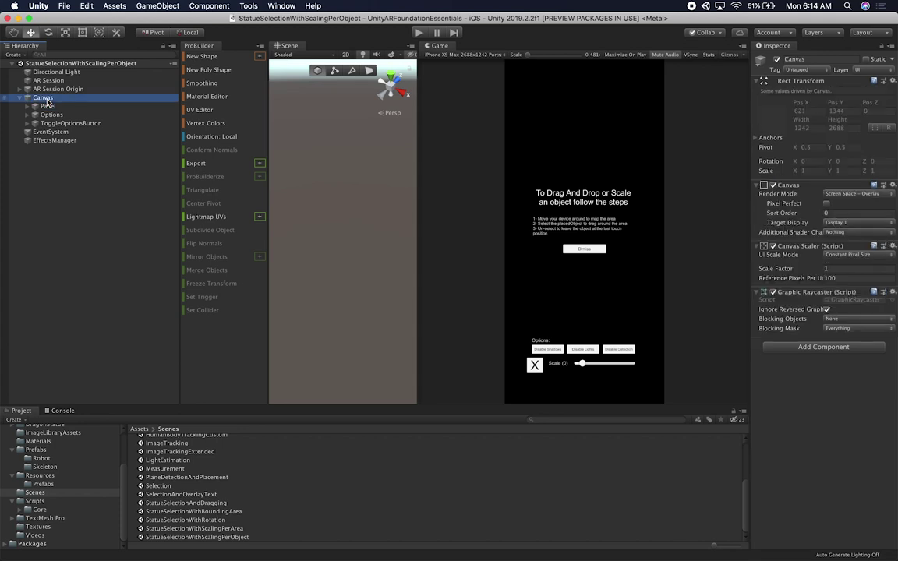
scroll(180, 425, "up", 2)
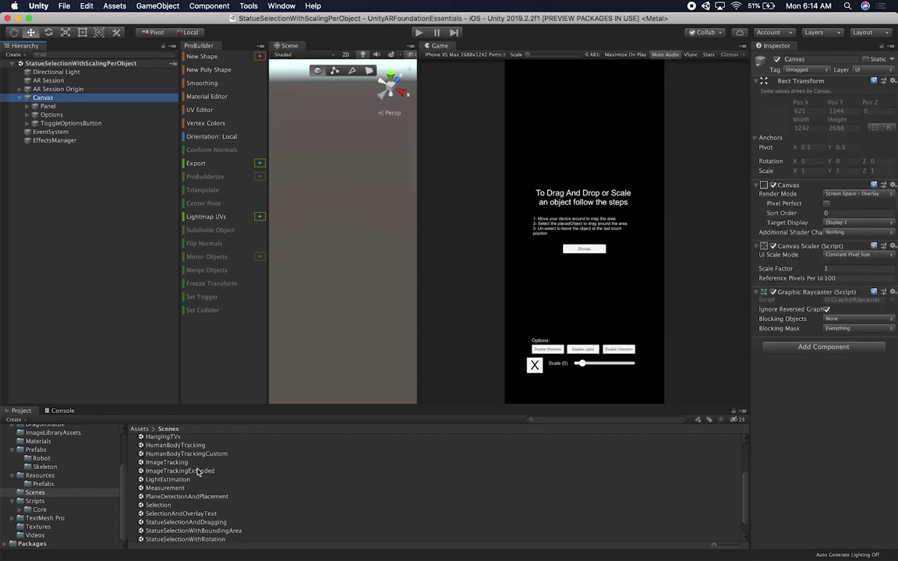
double_click(196, 472)
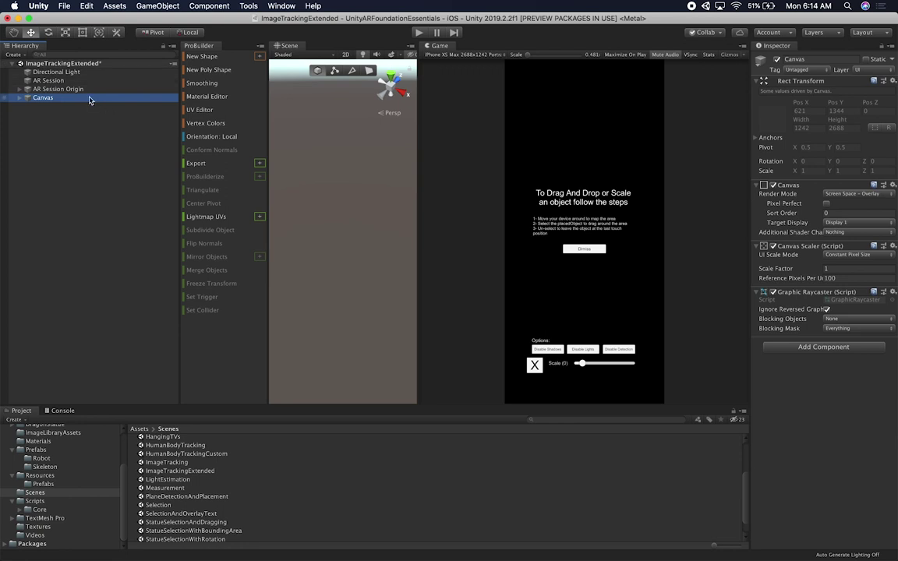
Step: Expand the Canvas, widen the Scene view and frame the Canvas in 2D
left_click(19, 98)
left_click_drag(420, 109, 587, 118)
left_click(345, 54)
key("t")
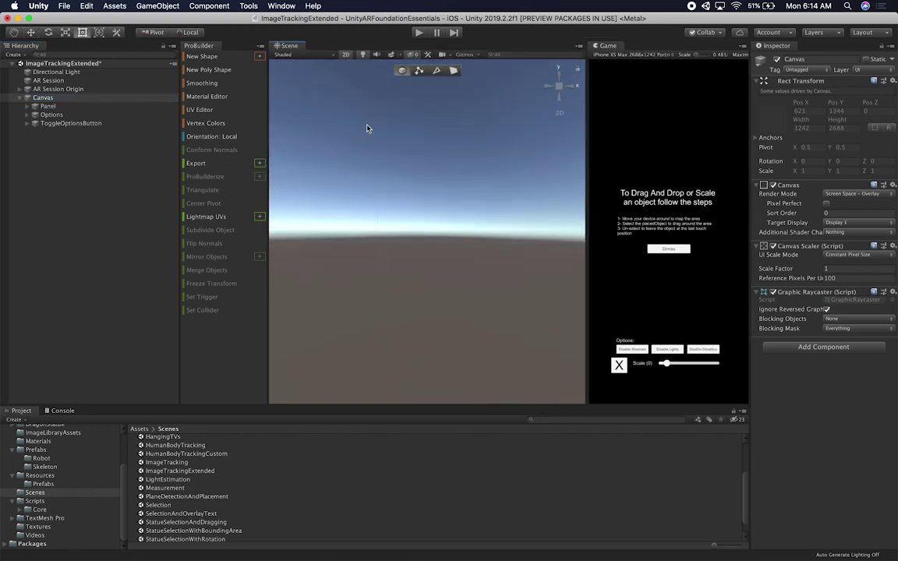
Step: Expand Panel and inspect its Title, Instructions and DismissButton children up close
left_click(27, 106)
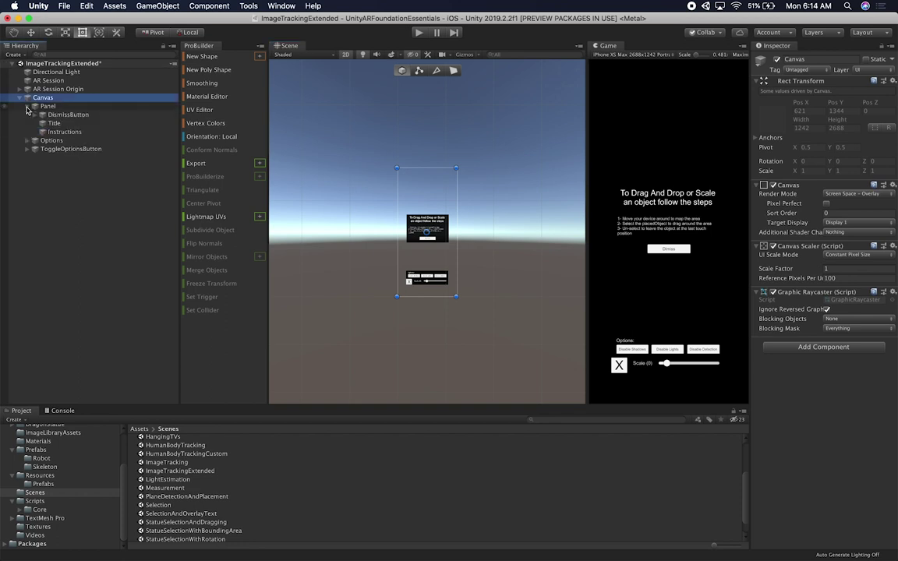
left_click(61, 132)
scroll(381, 206, "up", 5)
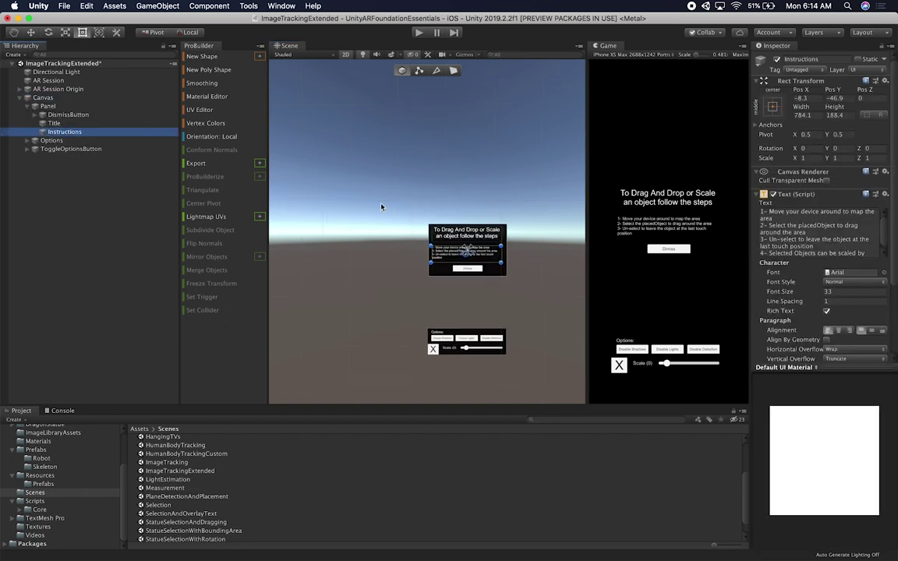
middle_click_drag(558, 346, 439, 209)
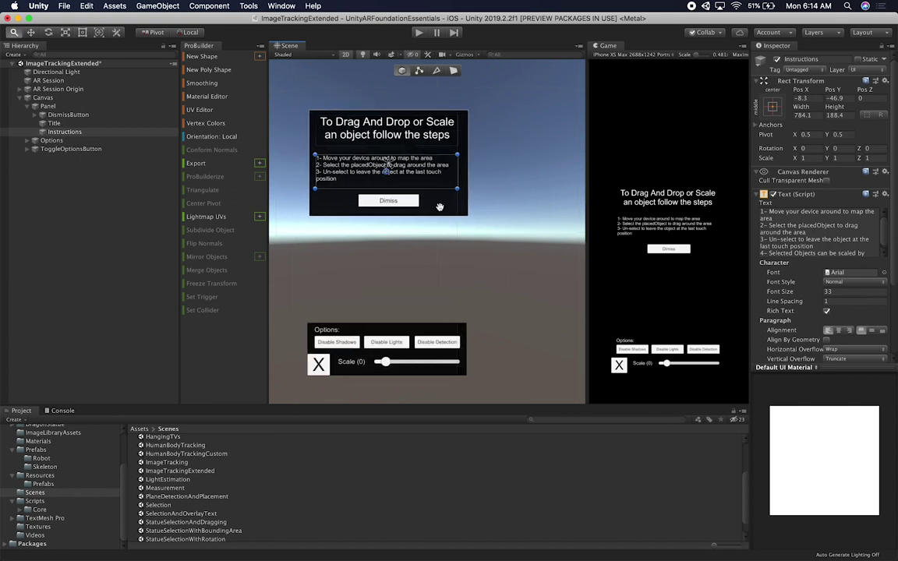
left_click(341, 171)
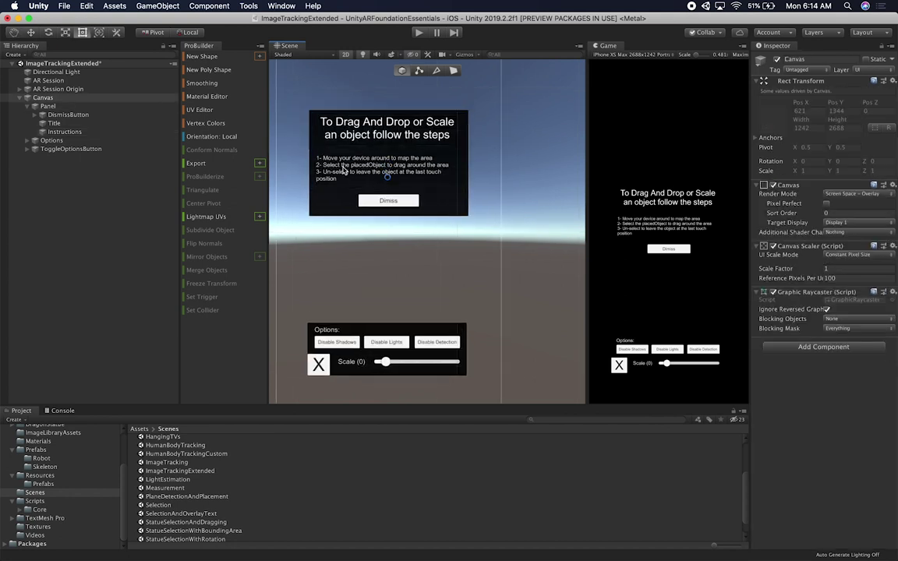
left_click(77, 115)
left_click(65, 131)
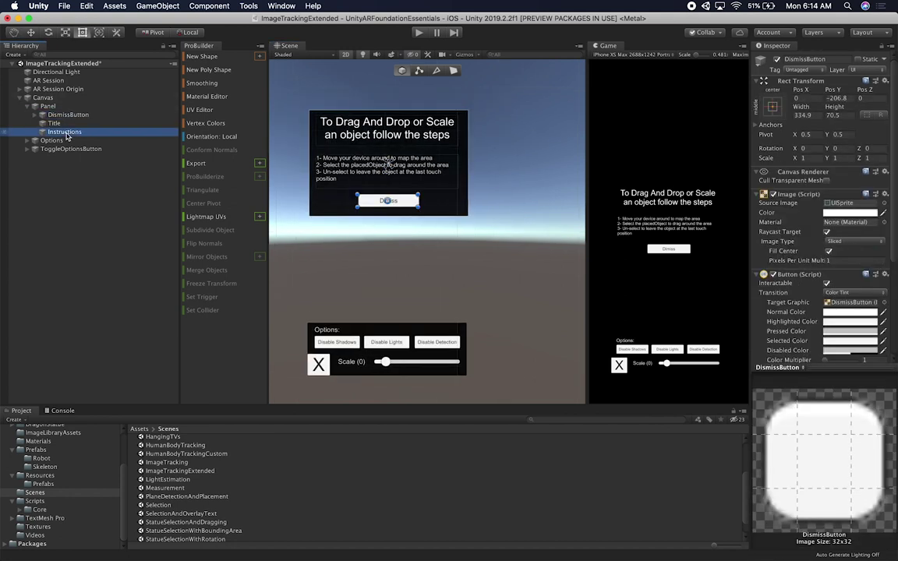
left_click(68, 124)
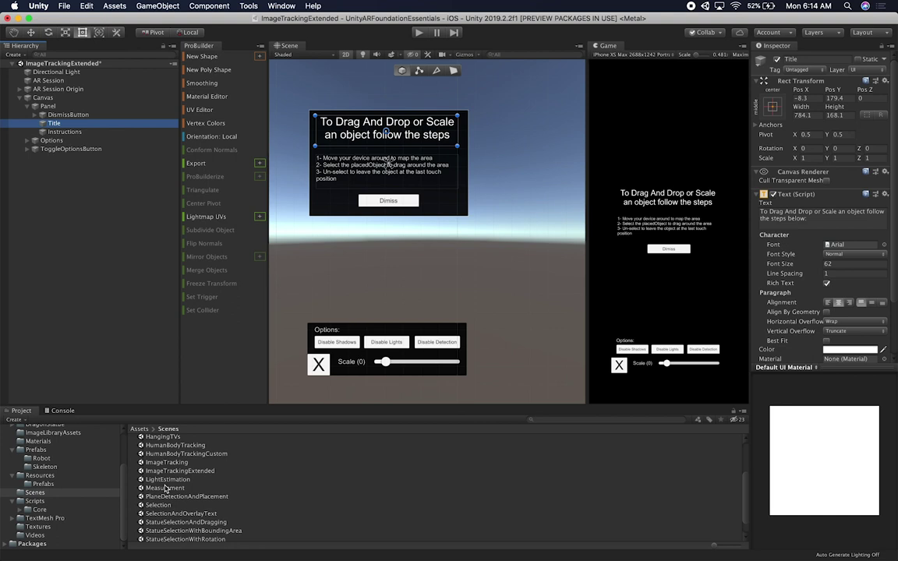
Step: Change the panel title text to IMAGE TRACKING EXTENDED
left_click(819, 225)
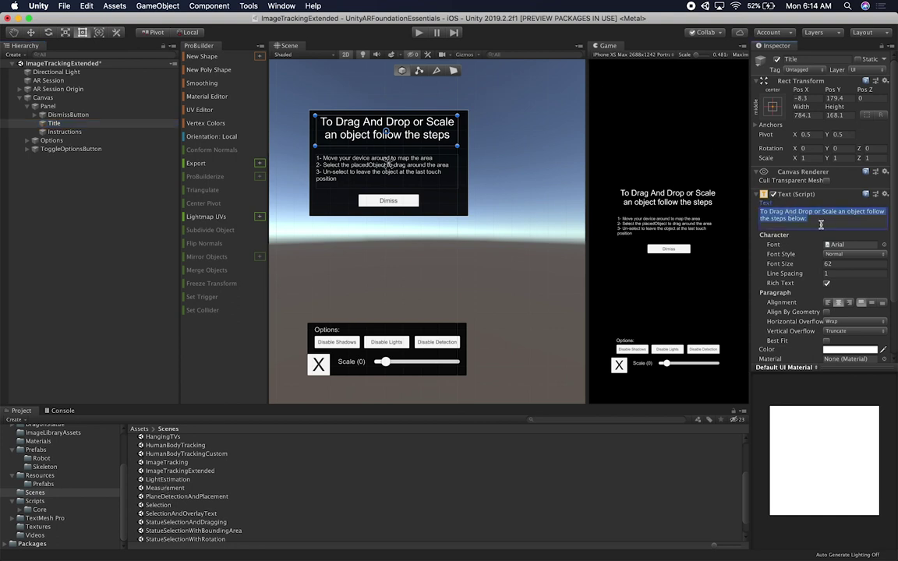
type("IMAGE TR")
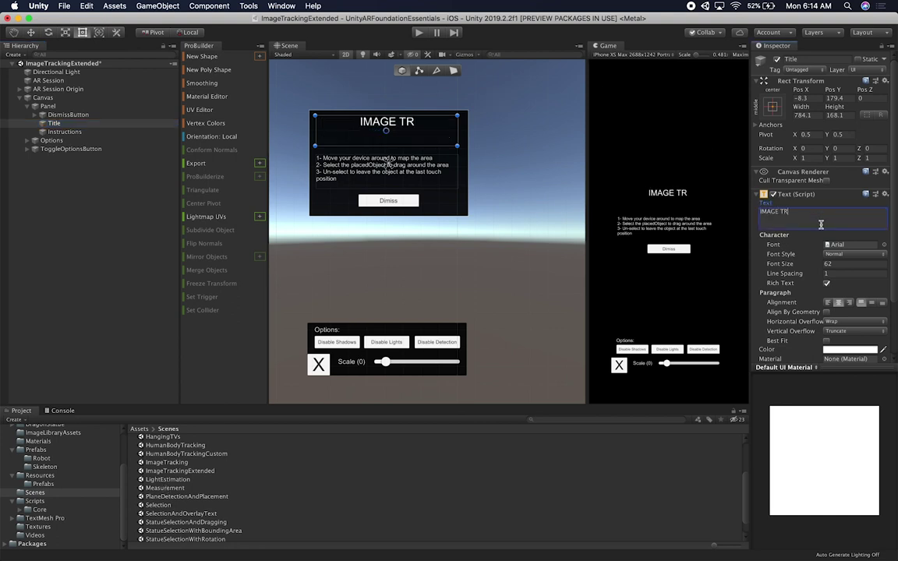
type("ACKING EXTENDED")
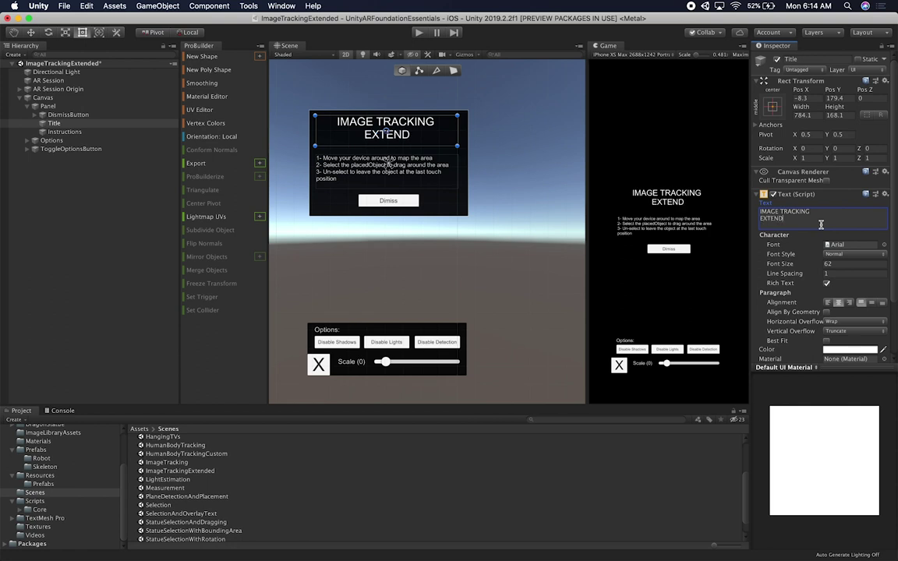
left_click(355, 175)
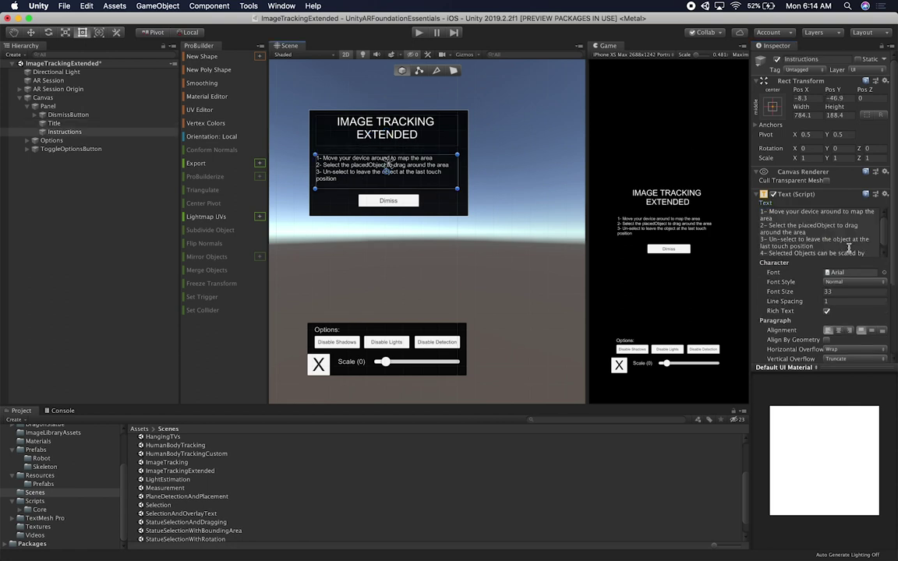
Step: Rewrite the Instructions as two steps: move toward the reference image, then the prefab spawns there
left_click(811, 246)
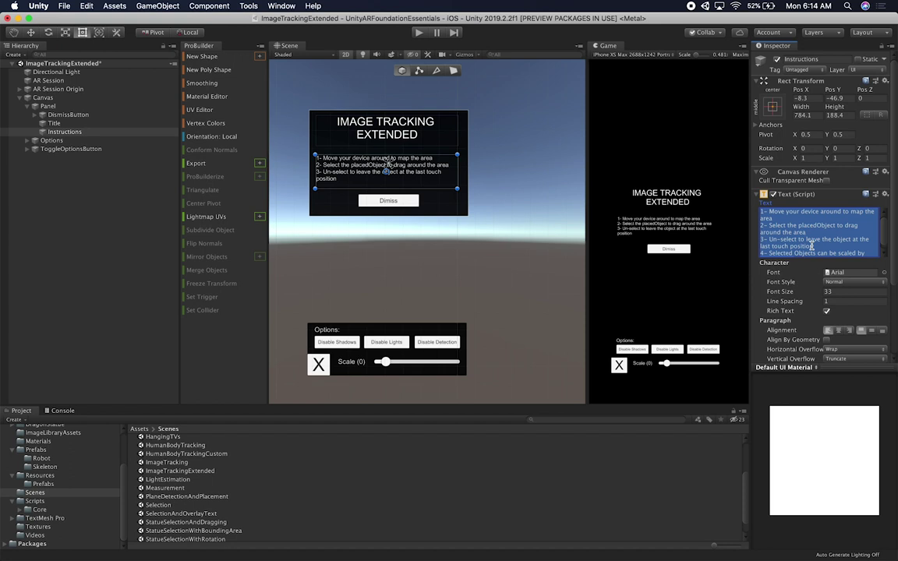
type("1- Move your found ")
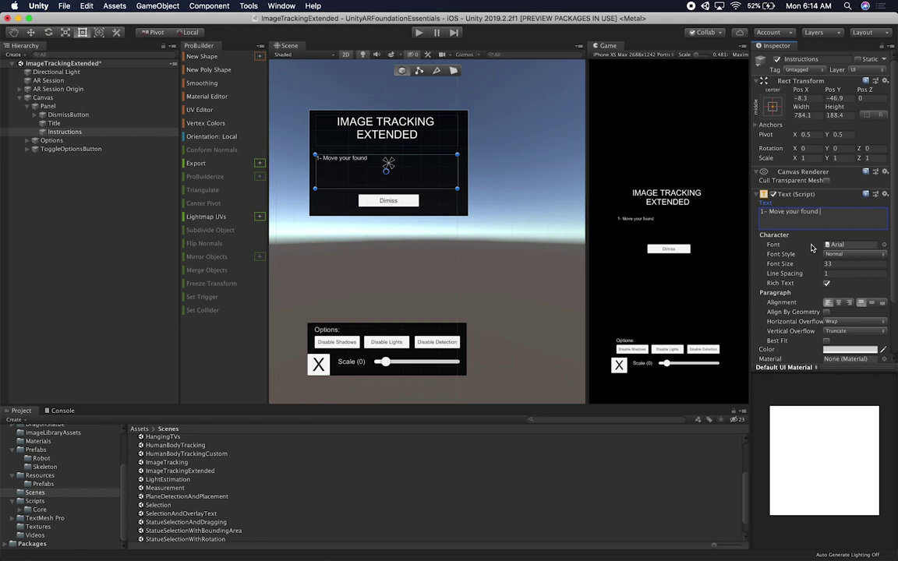
type("towards")
key("alt+shift+Left")
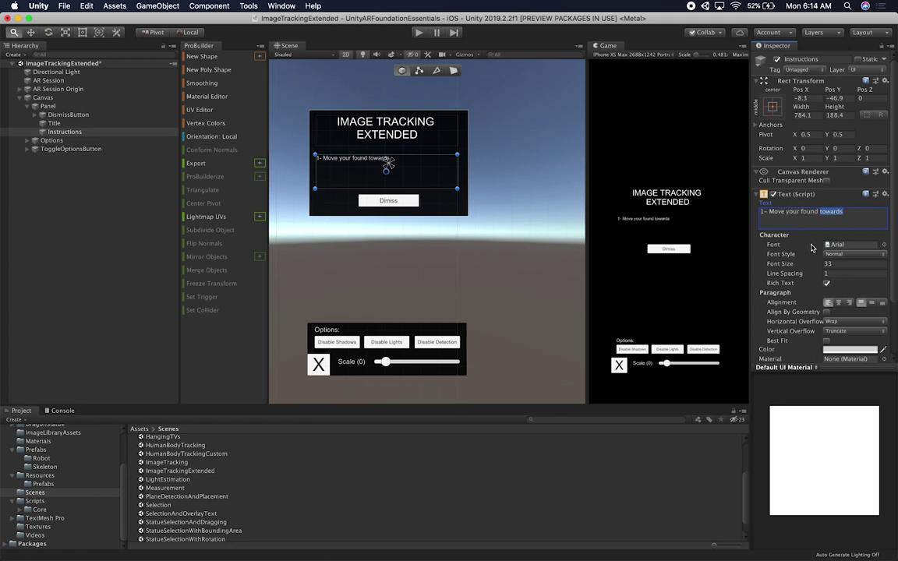
type("around ")
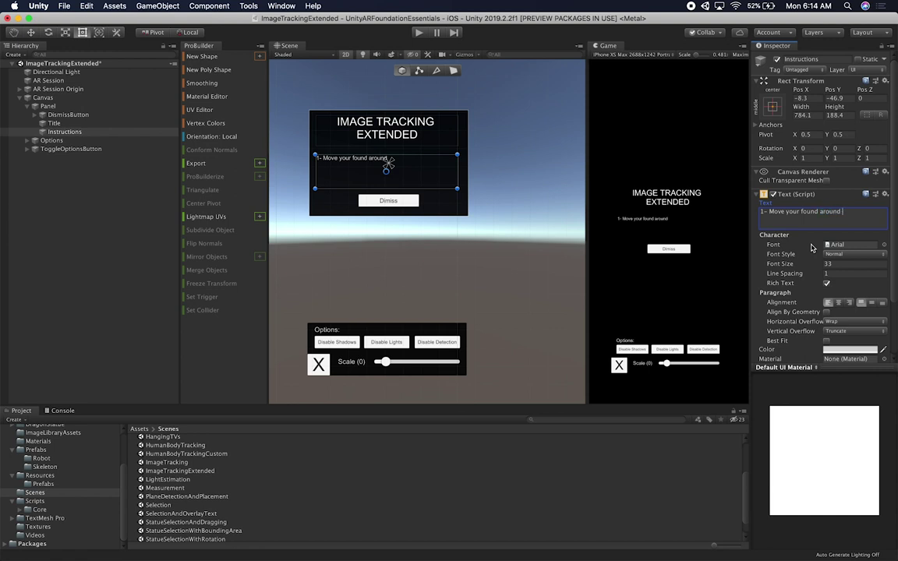
type("and towards the refetence ")
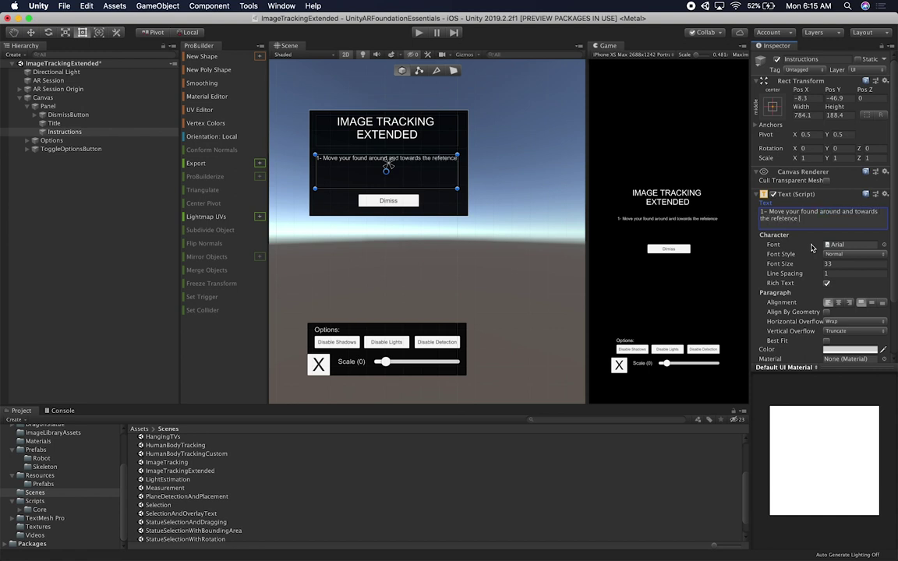
type("image.")
key("Return")
type("2- ONce t")
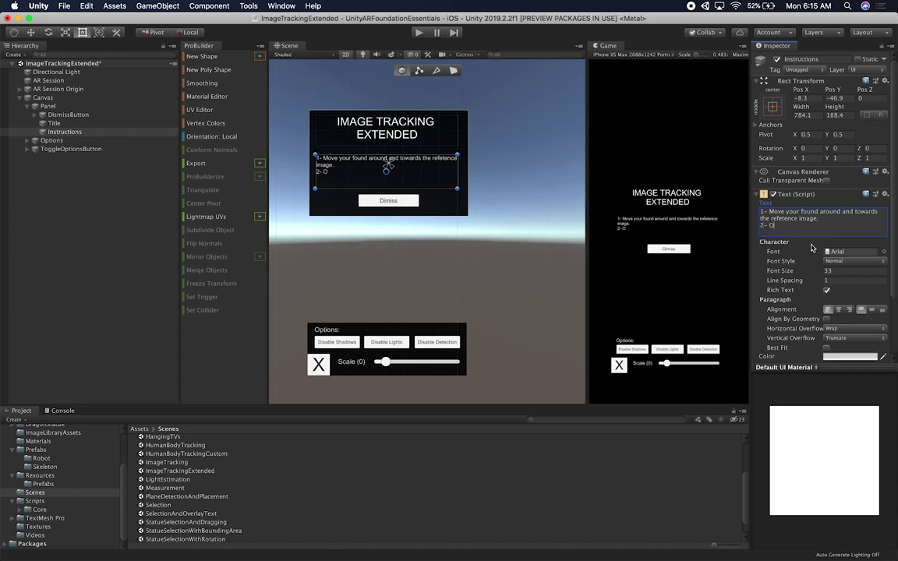
key("BackSpace")
key("BackSpace")
key("BackSpace")
type("nce image. 2- Once ")
type("the image")
type(" is ca")
key("BackSpace")
key("BackSpace")
type("detecte")
type("d the prefa")
type("b will be ")
type("spawn")
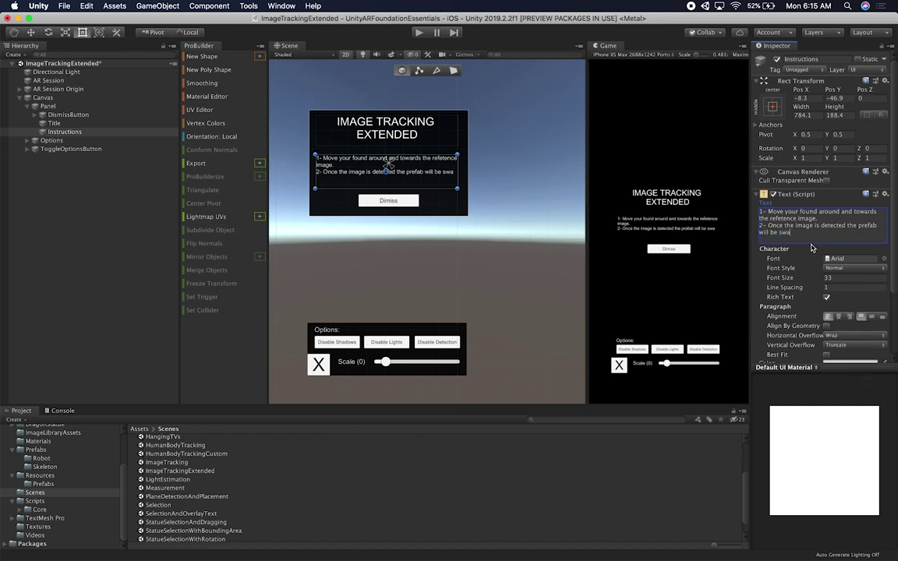
type(" att the position")
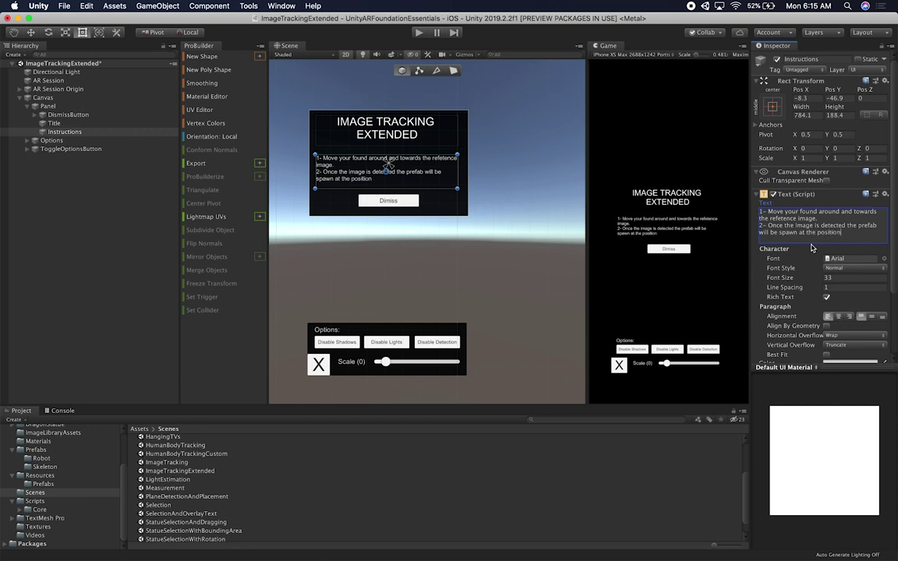
type(" of the reference image.")
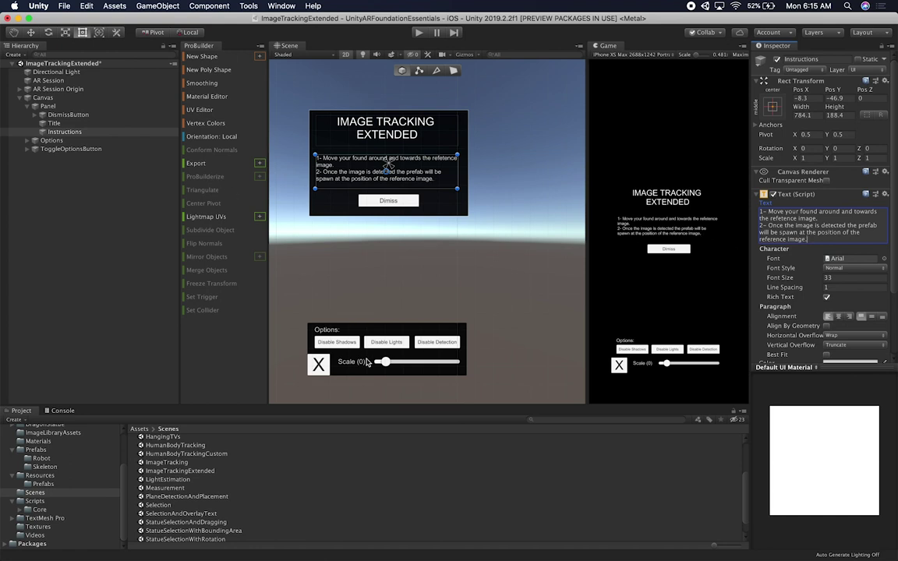
left_click(28, 140)
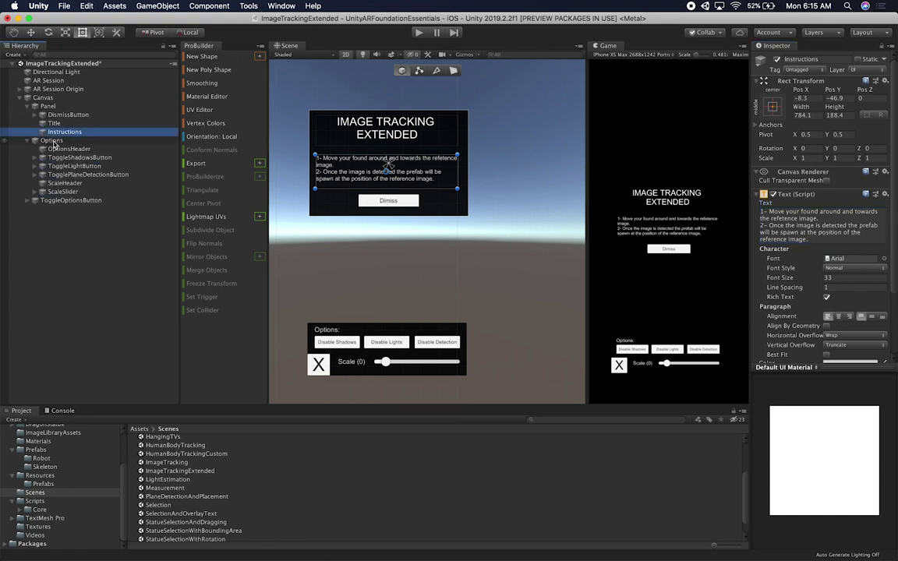
left_click(51, 140)
Step: Delete the Options object and the ToggleOptionsButton from the Canvas
key("super+BackSpace")
left_click(54, 141)
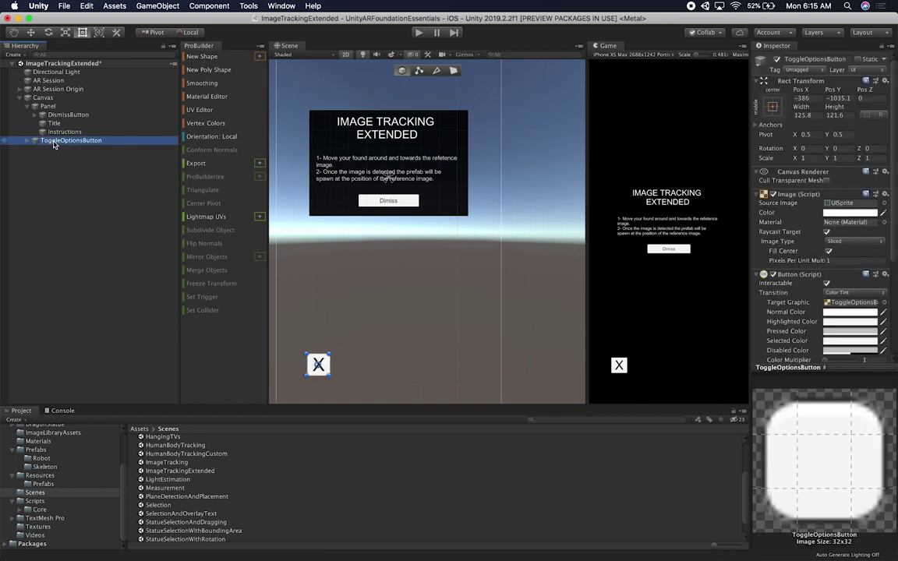
key("super+BackSpace")
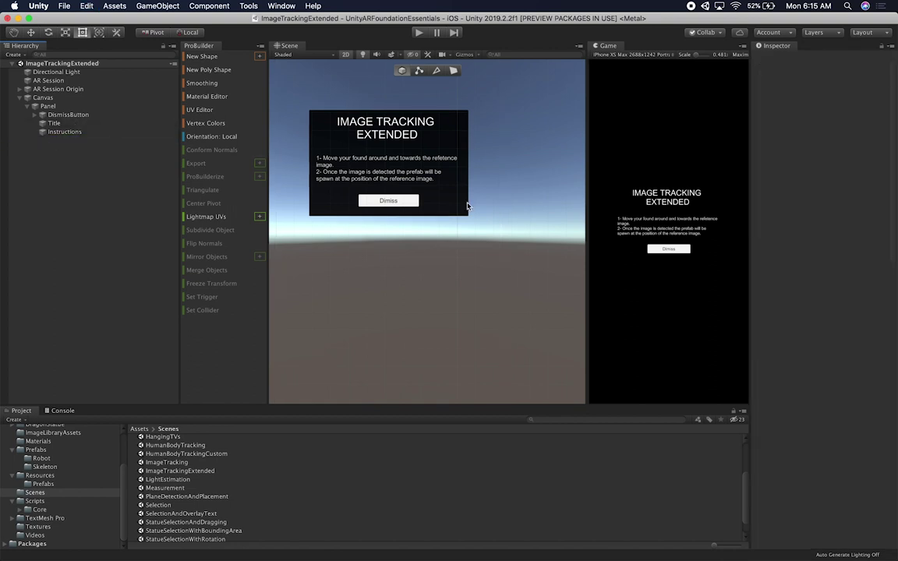
scroll(460, 195, "down", 4)
middle_click_drag(467, 176, 489, 220)
Step: Inspect the components on Canvas, AR Session Origin and AR Session
left_click(63, 100)
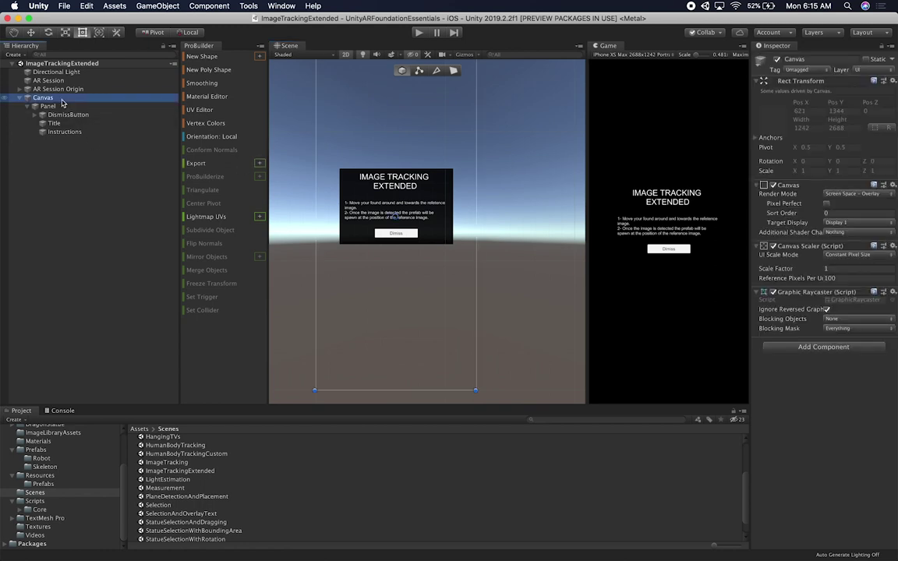
left_click(66, 89)
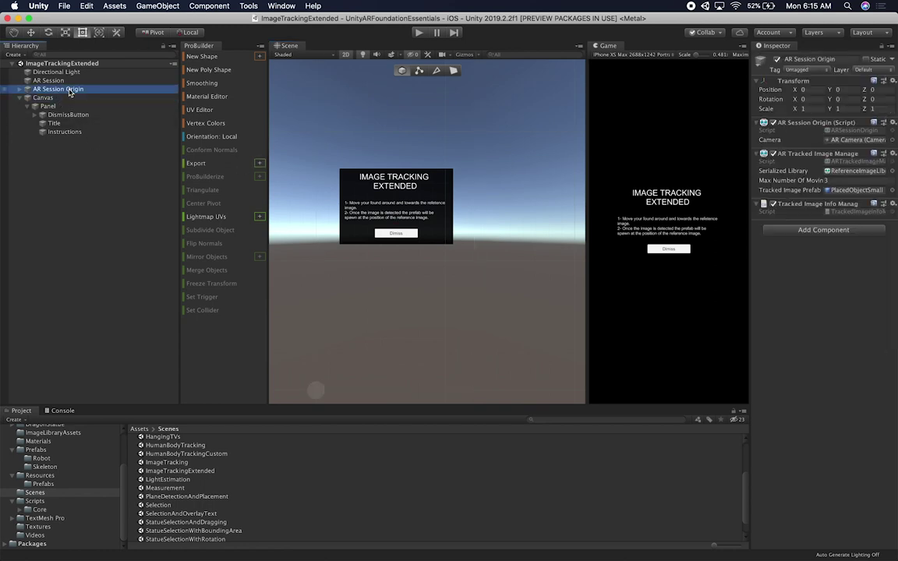
left_click(71, 81)
left_click(64, 88)
left_click(49, 81)
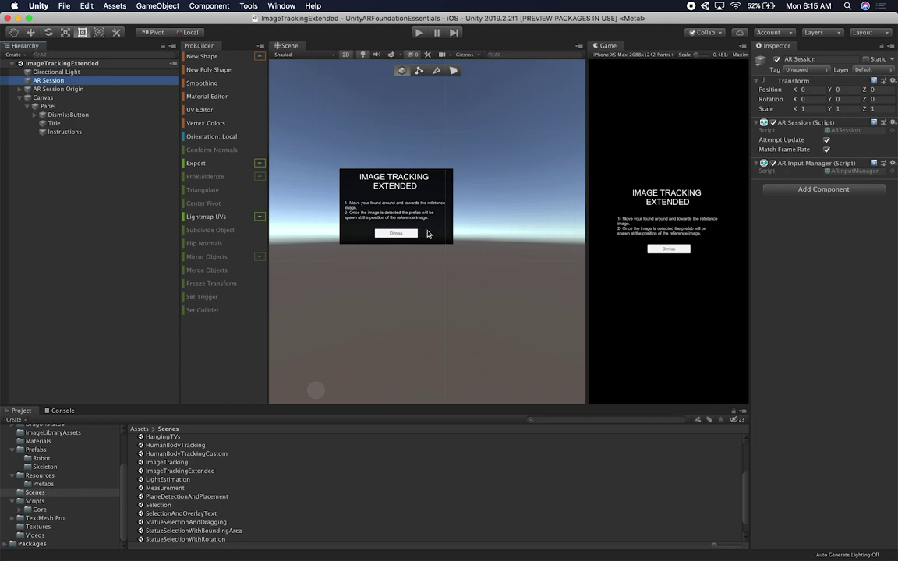
Step: On AR Session Origin, locate the reference image library and set Max Number Of Moving Images to 3
left_click(60, 91)
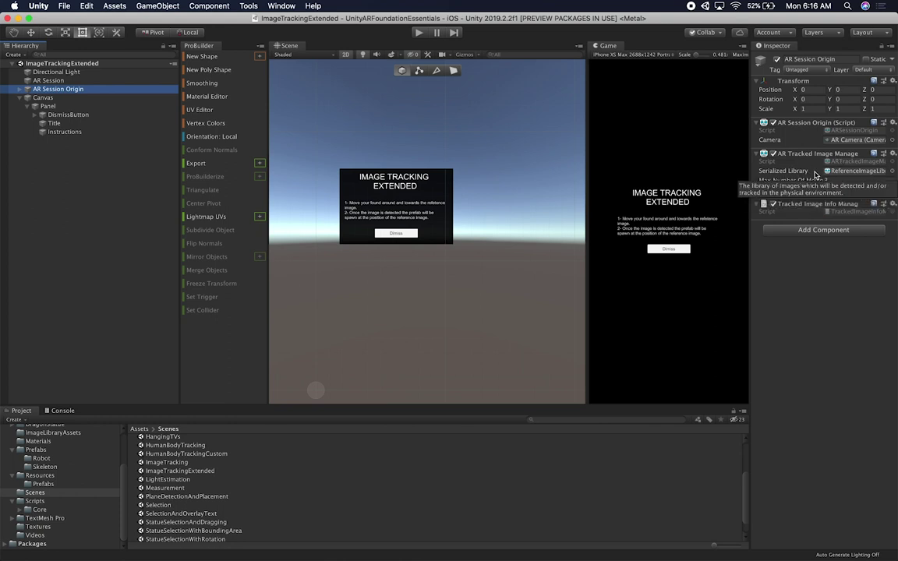
left_click(840, 173)
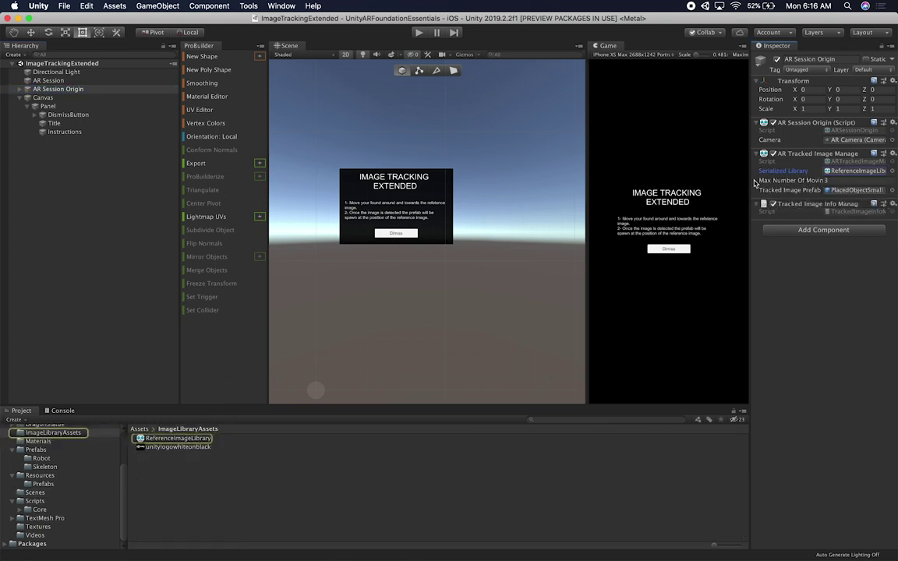
mouse_move(800, 180)
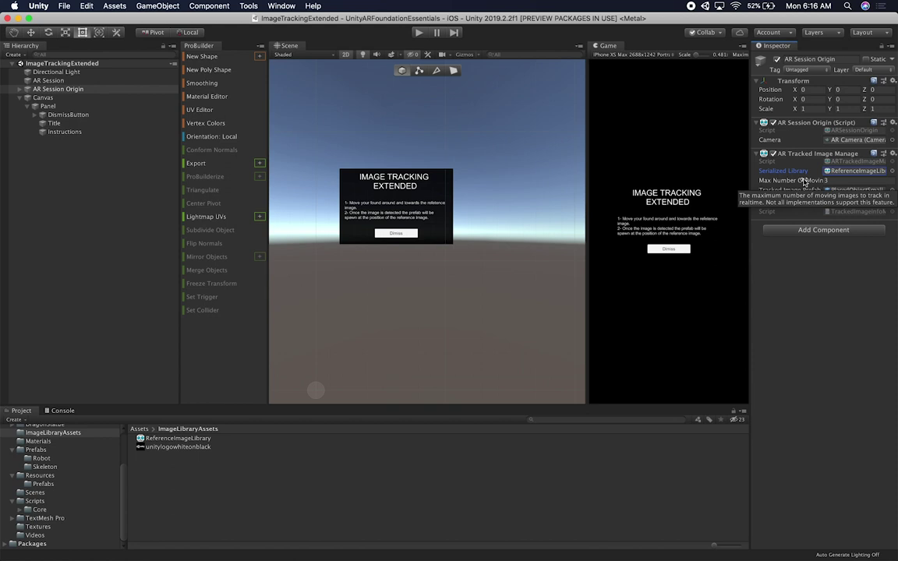
left_click(841, 180)
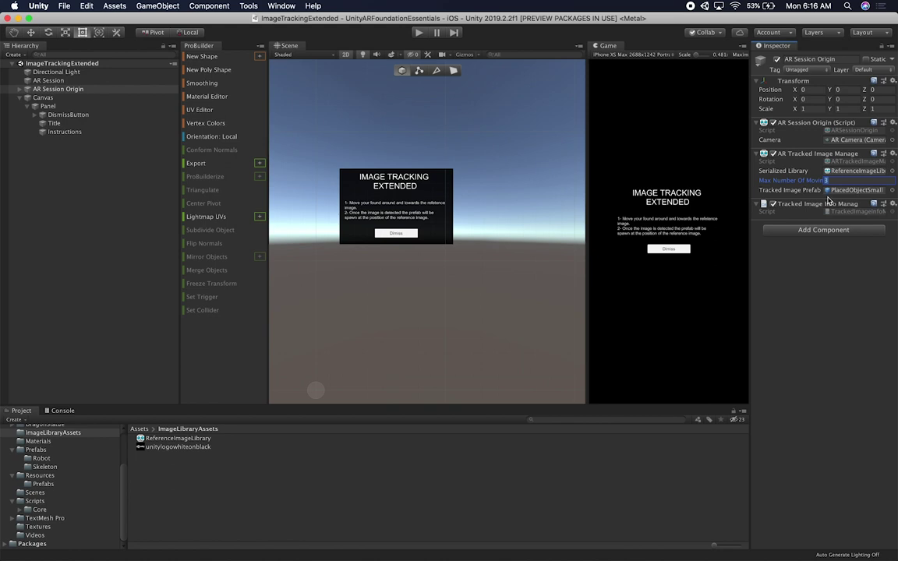
left_click(45, 452)
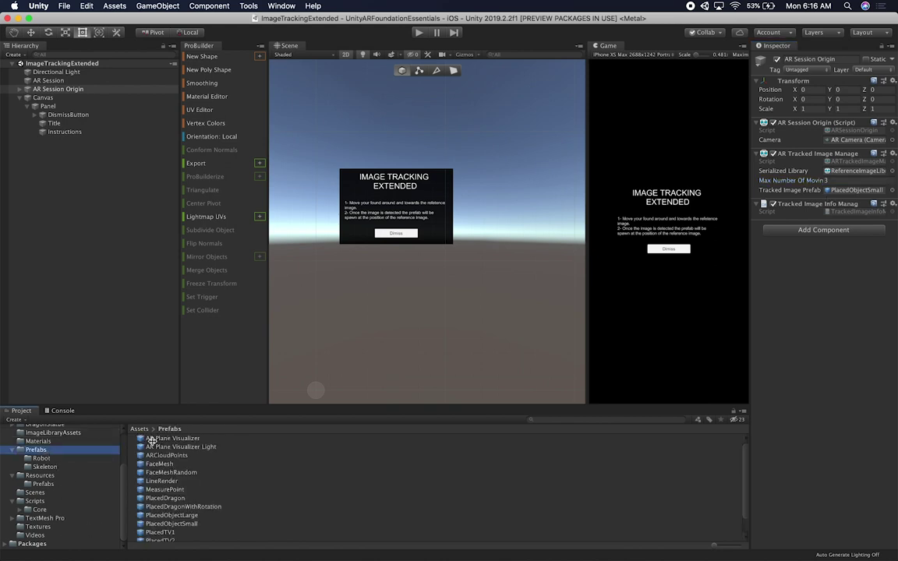
Step: Place PlacedTV1 in the scene and rotate it to X -56.43 to face the camera
scroll(150, 468, "down", 2)
left_click_drag(159, 511, 340, 278)
key("f")
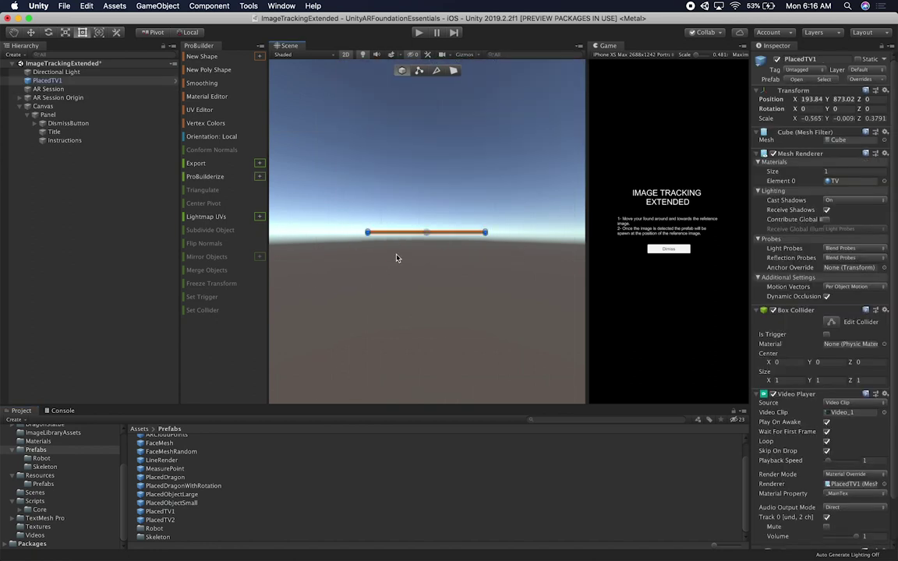
key("e")
left_click_drag(425, 220, 424, 282)
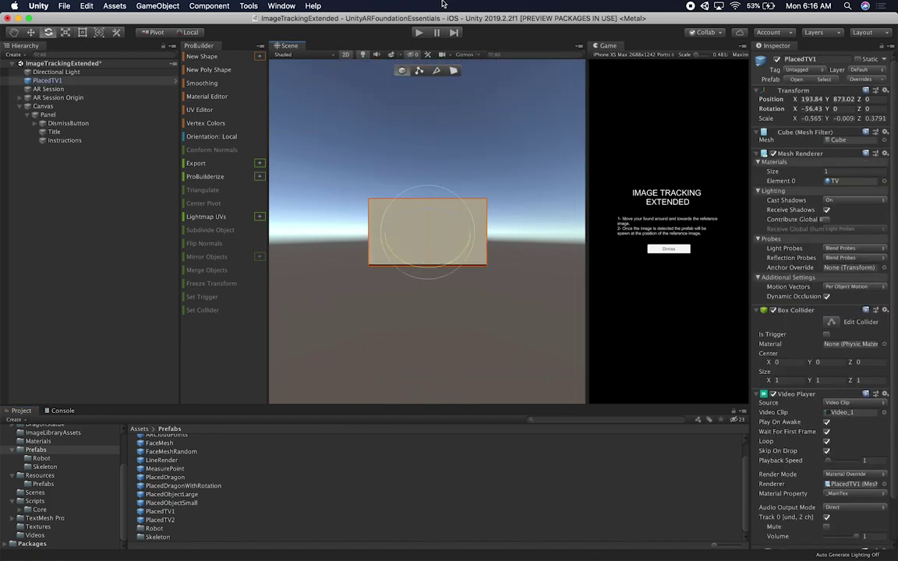
Step: Preview the TV video in Play mode, then delete PlacedTV1 from the scene
left_click(420, 35)
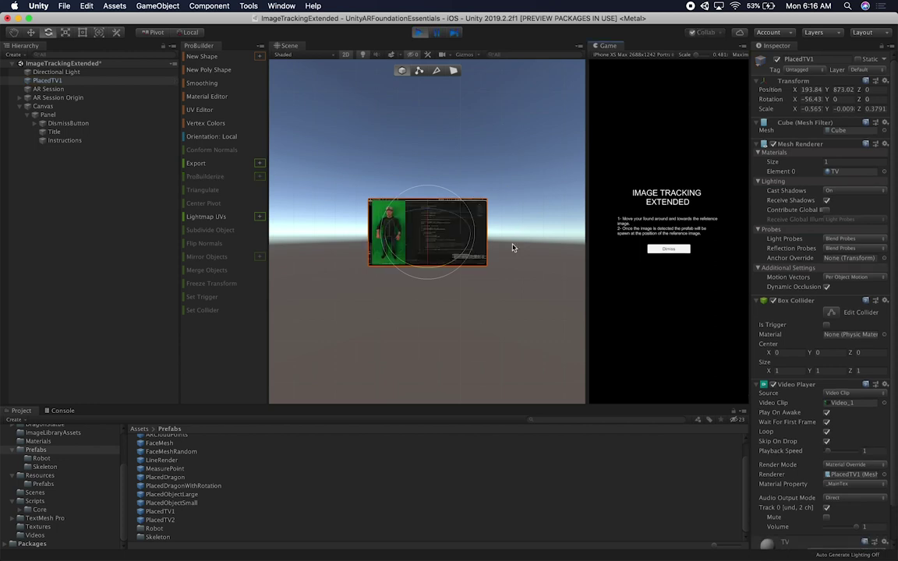
left_click(418, 33)
key("w")
key("super+BackSpace")
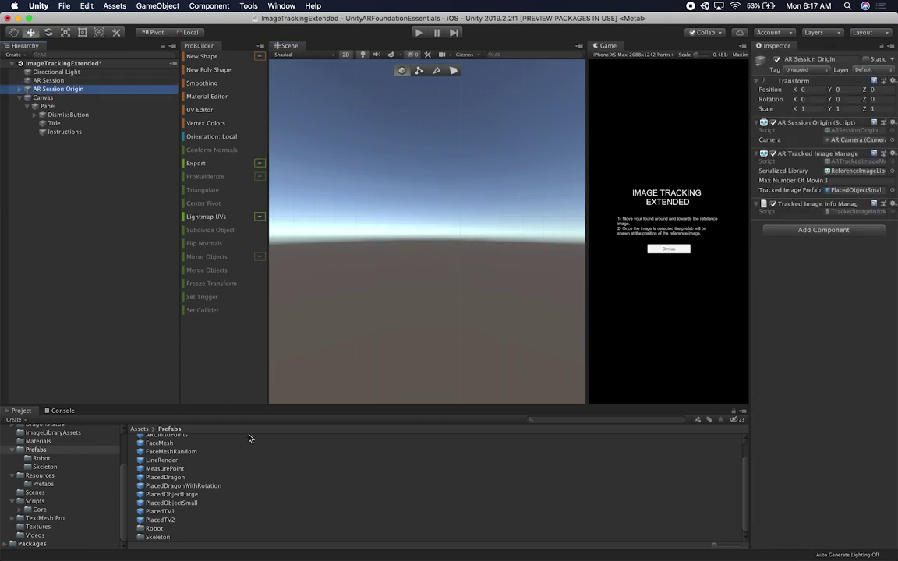
Step: Assign PlacedTV1 as the Tracked Image Prefab and open the TrackedImageInfoManager script
left_click_drag(164, 512, 839, 194)
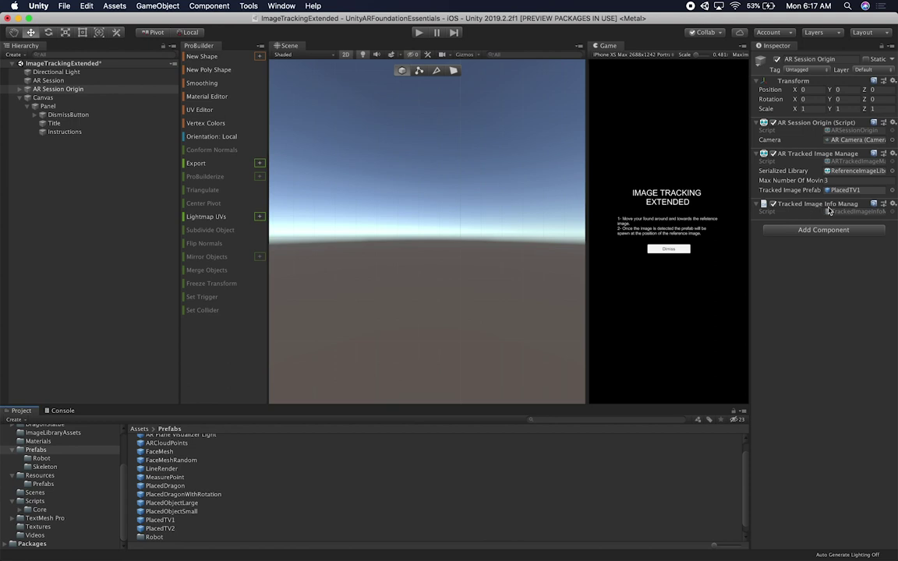
double_click(841, 211)
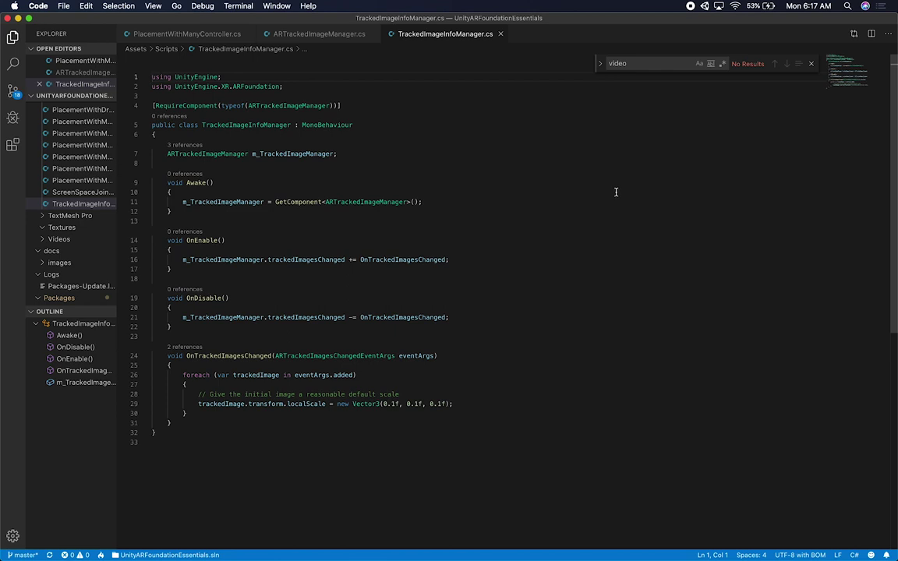
Step: Duplicate TrackedImageInfoManager.cs in the Visual Studio Code file explorer
key("super+a")
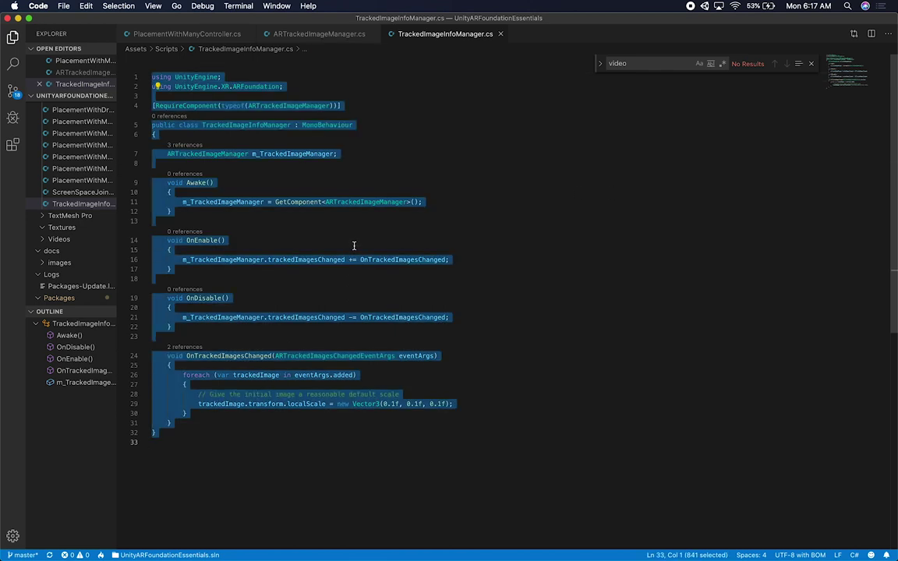
key("super+c")
key("super+Tab")
key("super+Tab")
left_click_drag(119, 264, 330, 262)
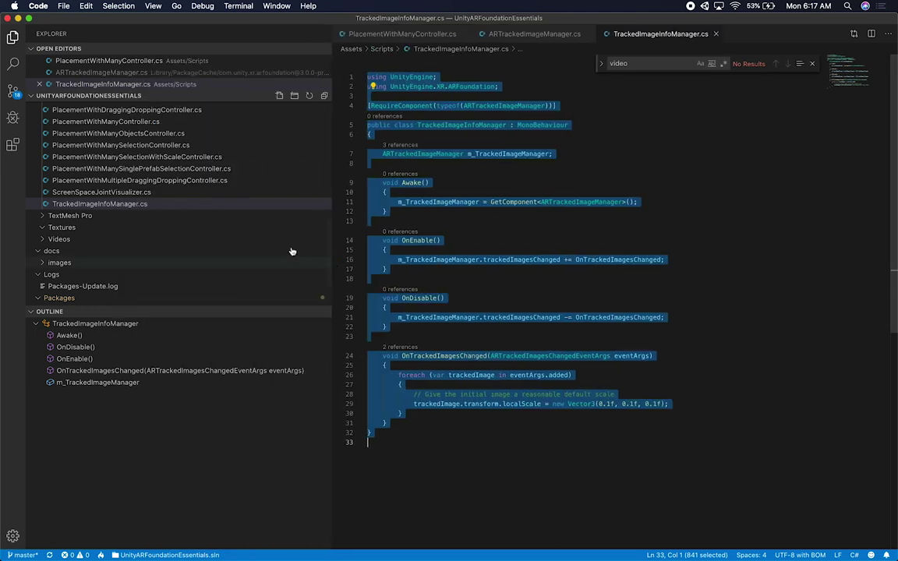
left_click(141, 205)
right_click(141, 205)
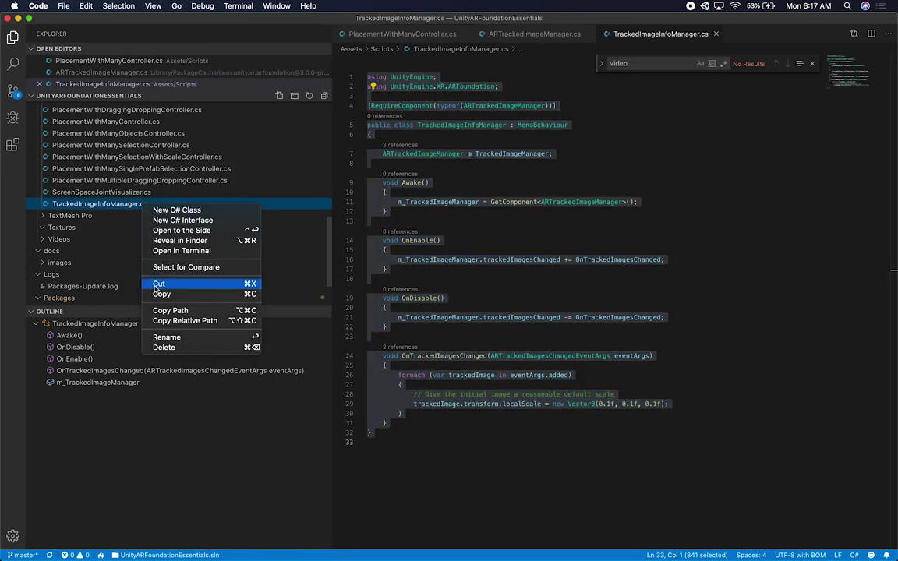
left_click(122, 206)
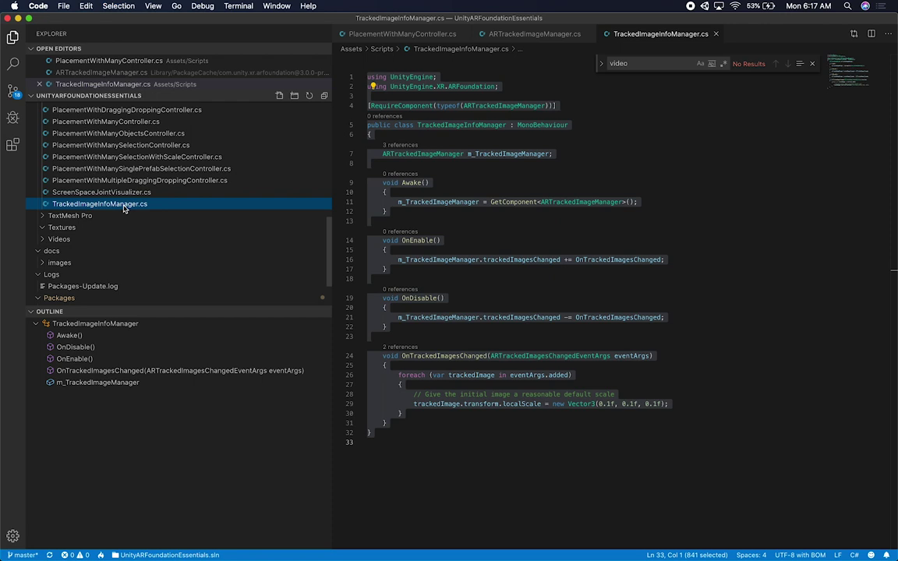
key("super+c")
key("super+v")
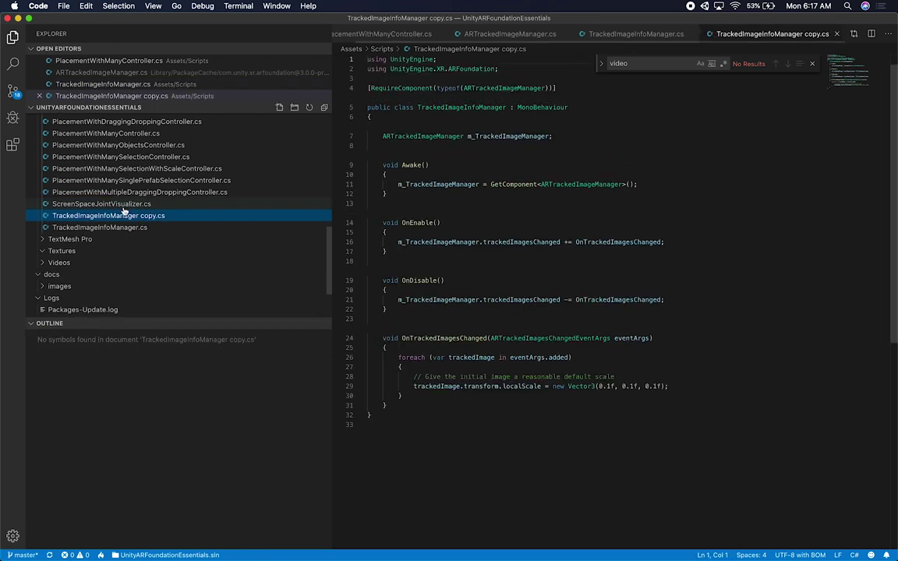
Step: Rename the copied file to TrackedImageInfoExtentedManager.cs
right_click(133, 222)
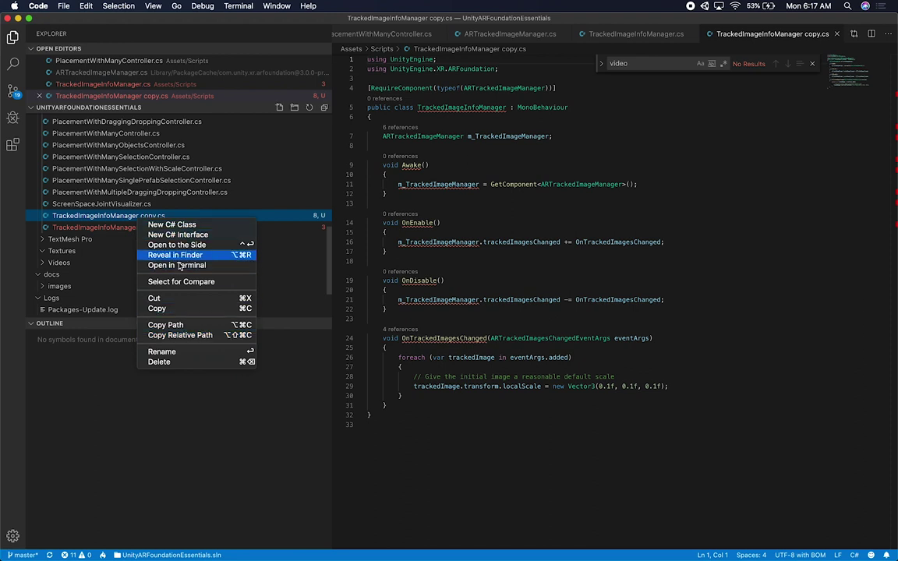
left_click(163, 351)
key("Right")
key("BackSpace")
key("BackSpace")
key("BackSpace")
key("BackSpace")
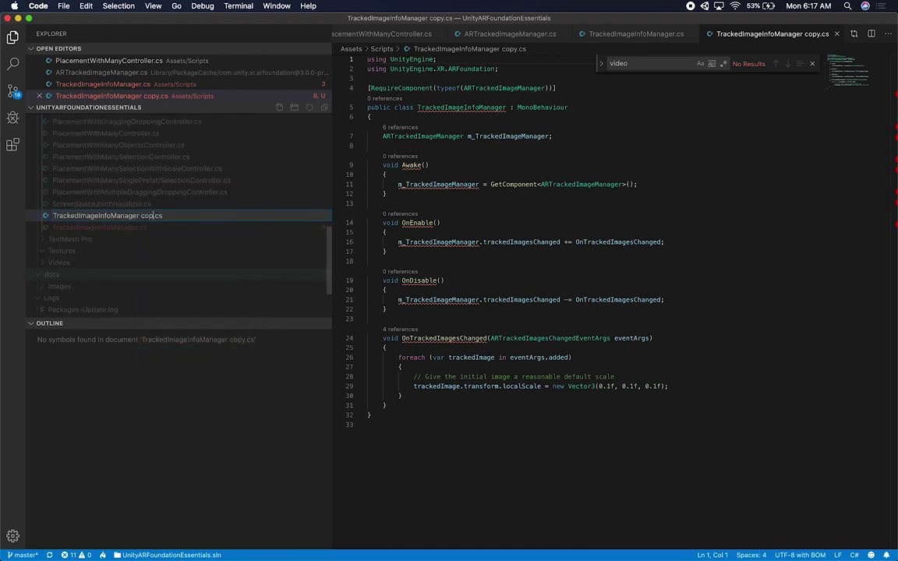
key("BackSpace")
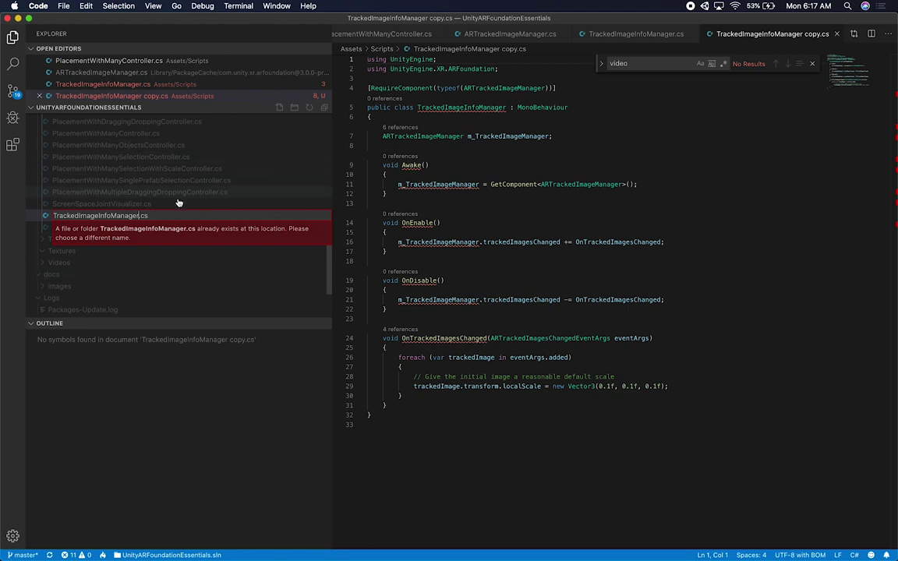
left_click(108, 216)
type("Extended")
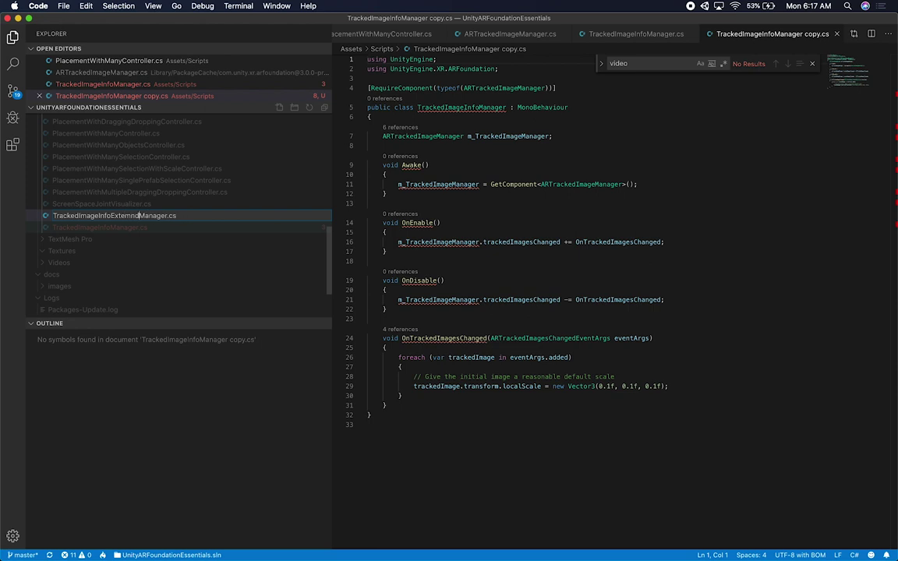
type("ted")
key("Return")
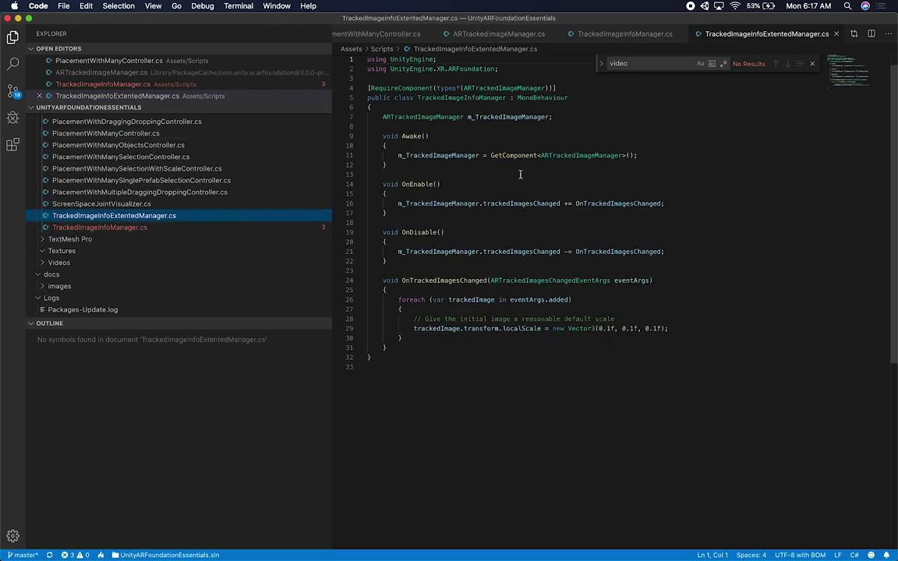
Step: Rename the class to TrackedImageInfoExtendedManager, save the script, and return to Unity
left_click(509, 204)
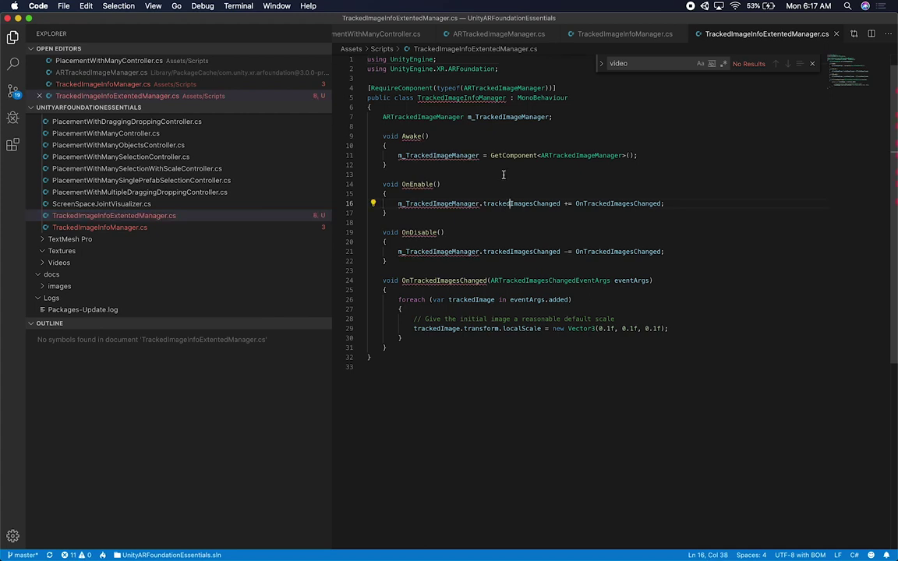
left_click(463, 98)
key("Left")
key("Left")
key("Left")
key("Left")
key("Left")
key("Left")
key("Left")
key("Left")
key("Left")
key("Left")
key("Right")
key("Right")
key("Right")
key("Right")
key("Right")
key("Right")
key("Right")
key("Right")
key("Right")
key("Right")
key("Right")
key("Right")
key("Right")
key("Right")
type("Exten")
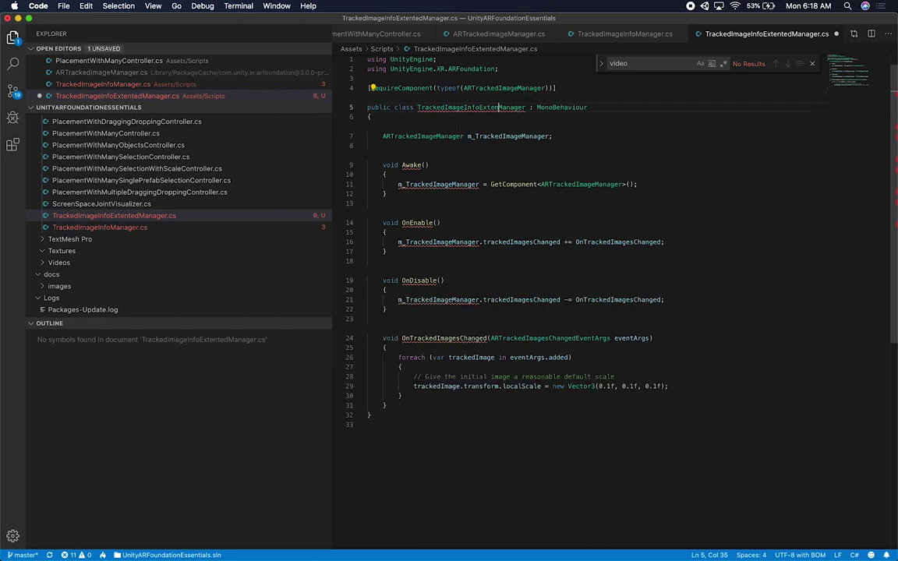
type("ded")
key("cmd+s")
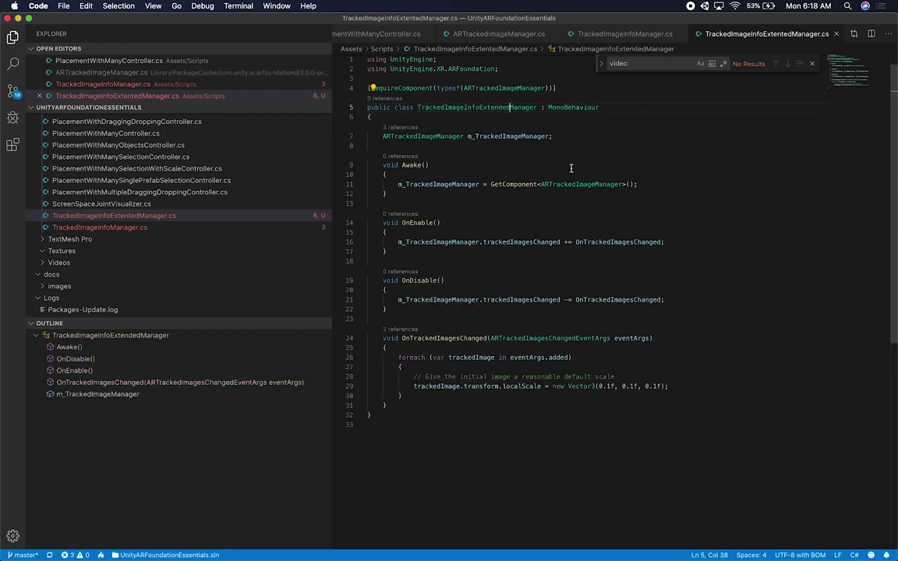
left_click(667, 154)
key("Escape")
key("cmd+Tab")
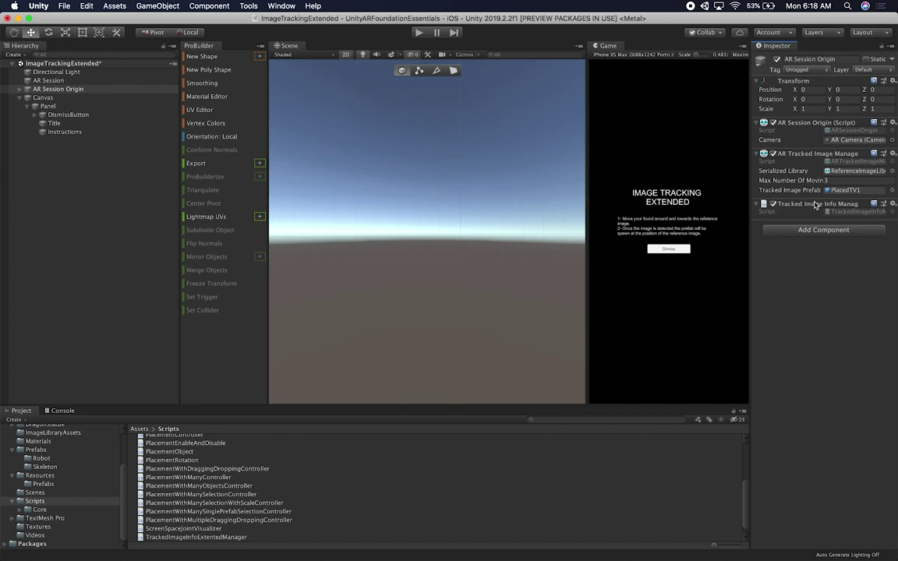
Step: Remove Tracked Image Info Manager from AR Session Origin and search components for 'exte'
right_click(803, 205)
left_click(870, 234)
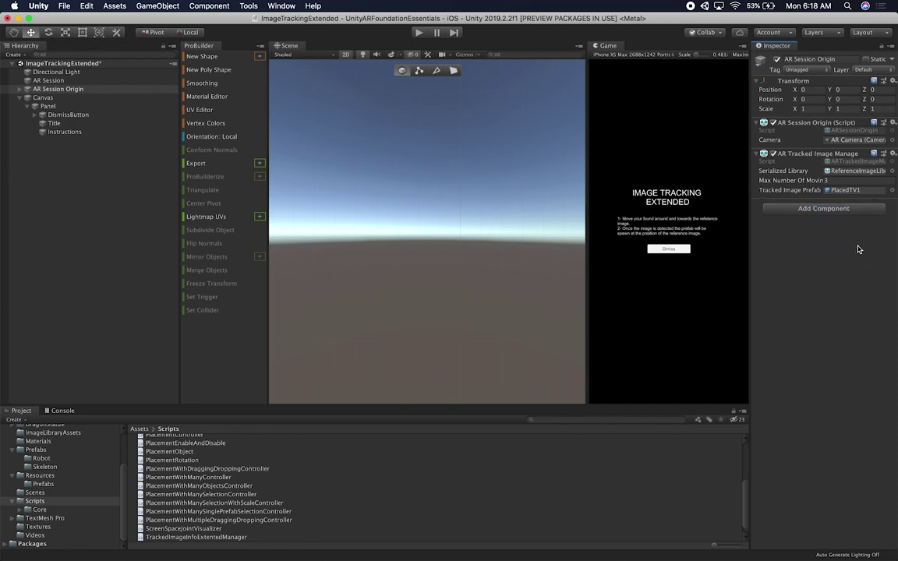
left_click(779, 209)
type("exte")
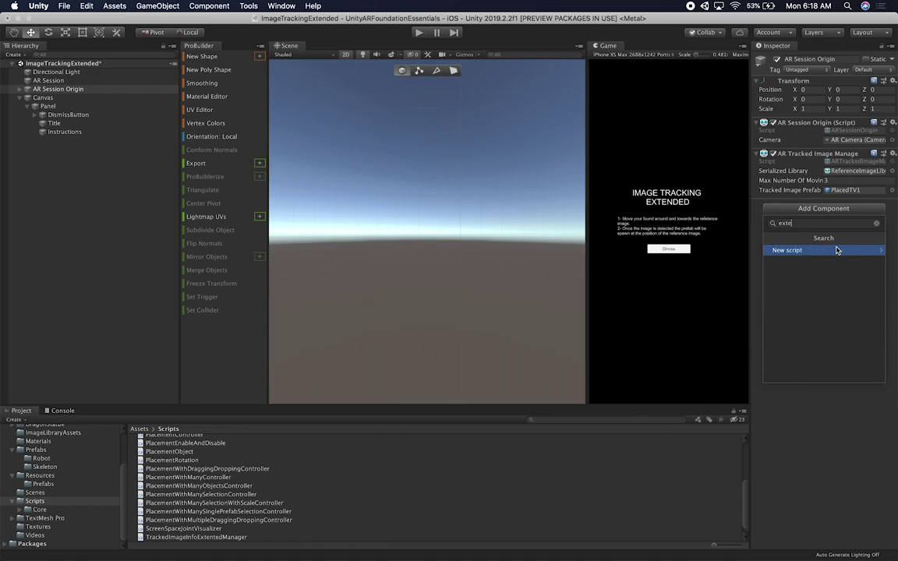